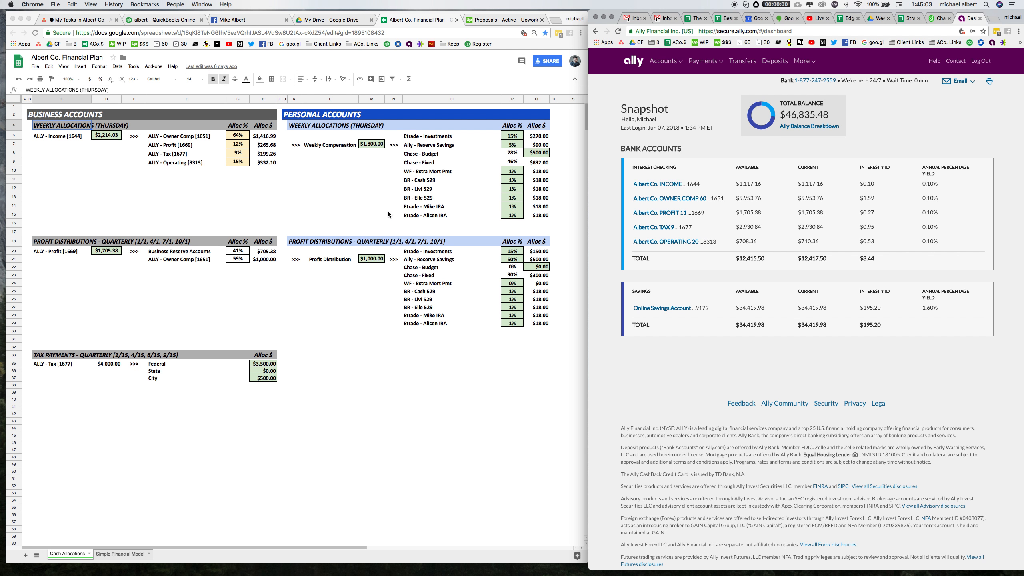
# Copy the Albert Co. INCOME available balance into the weekly income cell of the allocation sheet.
pyautogui.doubleClick(747, 184)
pyautogui.press('super+c')
pyautogui.click(107, 138)
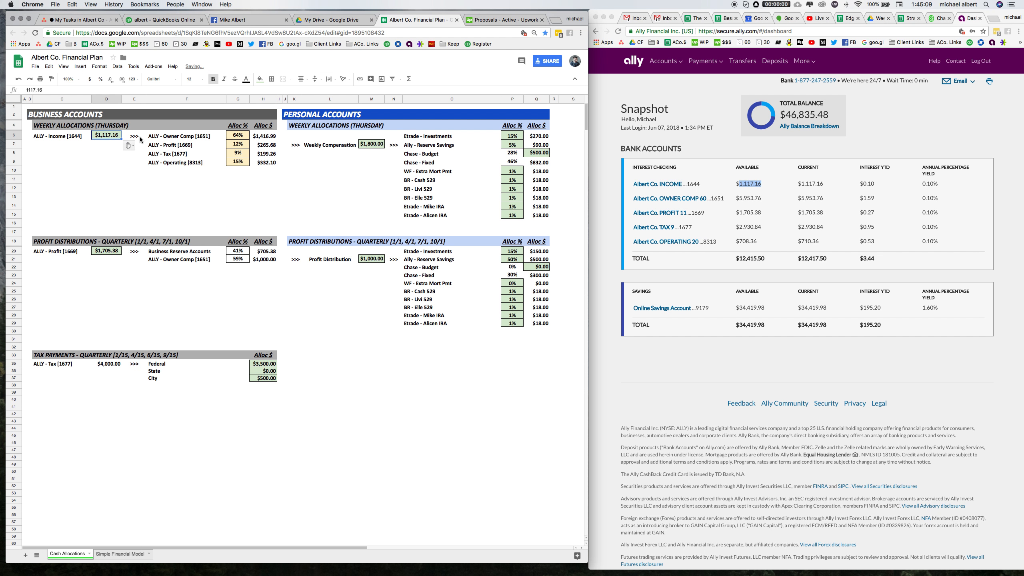
pyautogui.press('super+v')
# Review the weekly allocation percentages and dollar formulas against the income balance.
pyautogui.press('Right')
pyautogui.press('Right')
pyautogui.press('Right')
pyautogui.press('Right')
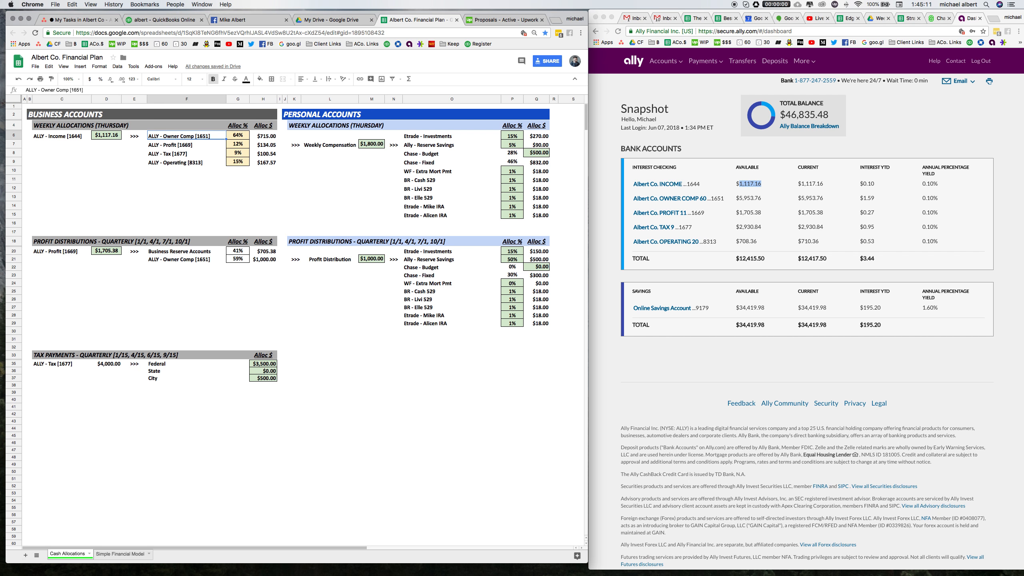
pyautogui.press('Down')
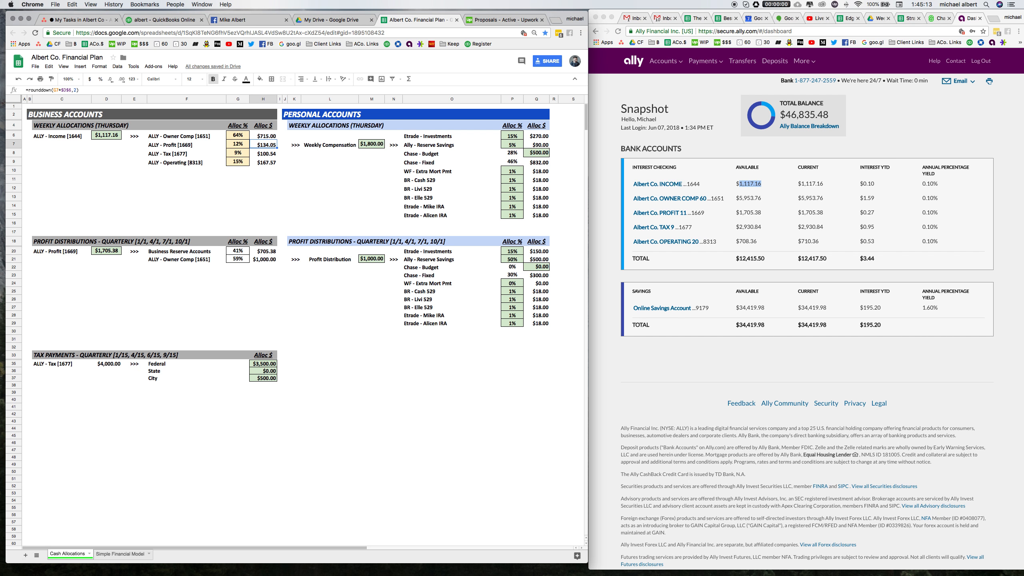
pyautogui.press('Down')
pyautogui.press('Down')
pyautogui.press('Up')
pyautogui.press('Up')
pyautogui.press('Up')
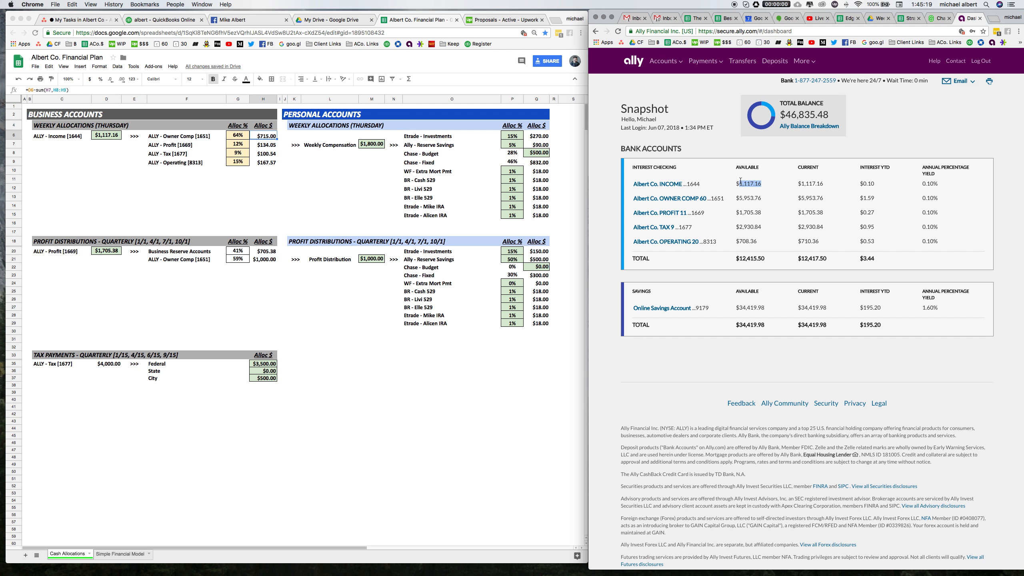
pyautogui.click(119, 137)
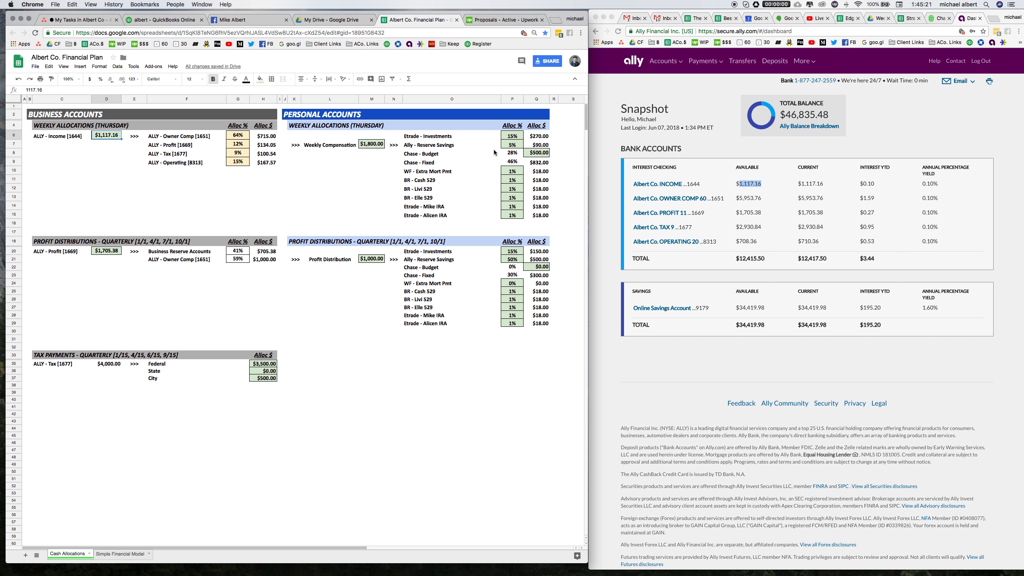
pyautogui.click(750, 187)
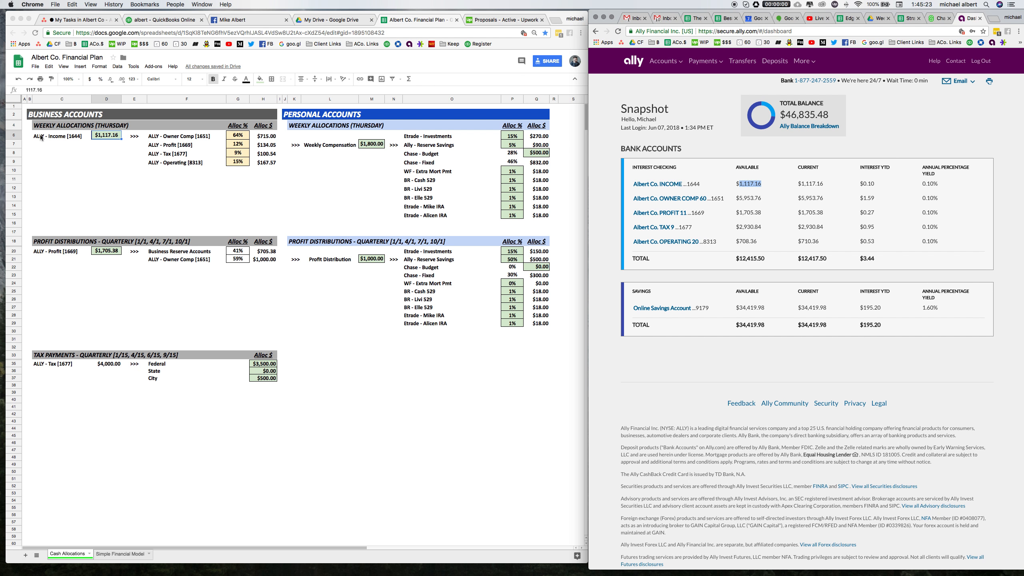
pyautogui.click(101, 136)
pyautogui.click(267, 137)
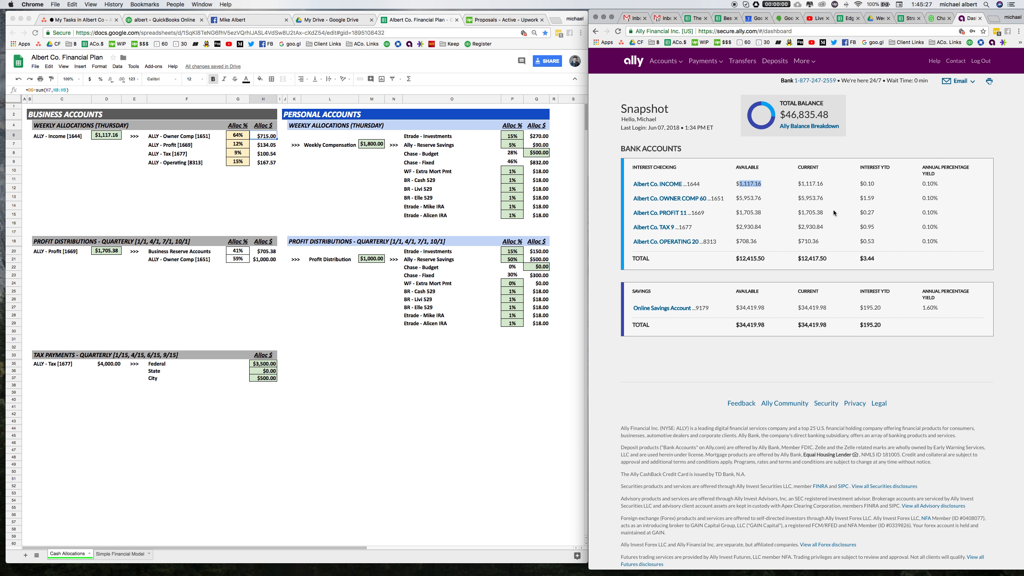
# Open a new bank transfer from Albert Co. INCOME to Albert Co. OWNER COMP 60.
pyautogui.click(746, 65)
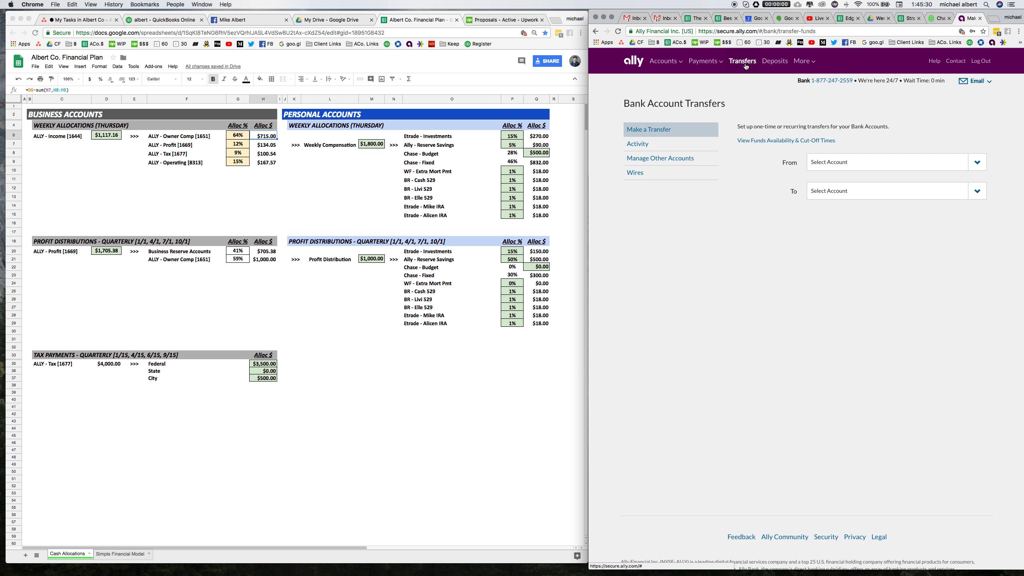
pyautogui.click(857, 169)
pyautogui.click(857, 189)
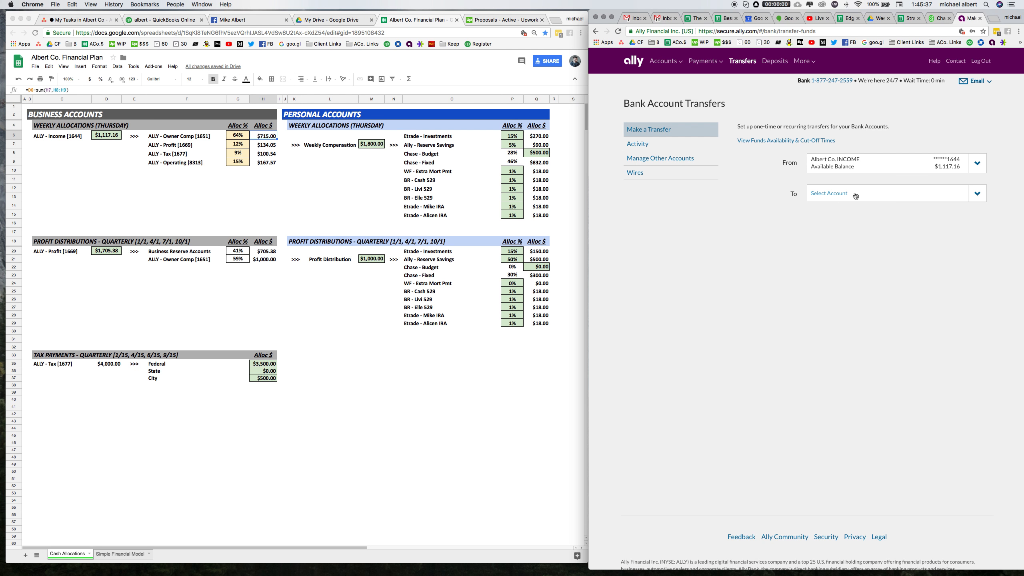
pyautogui.click(855, 195)
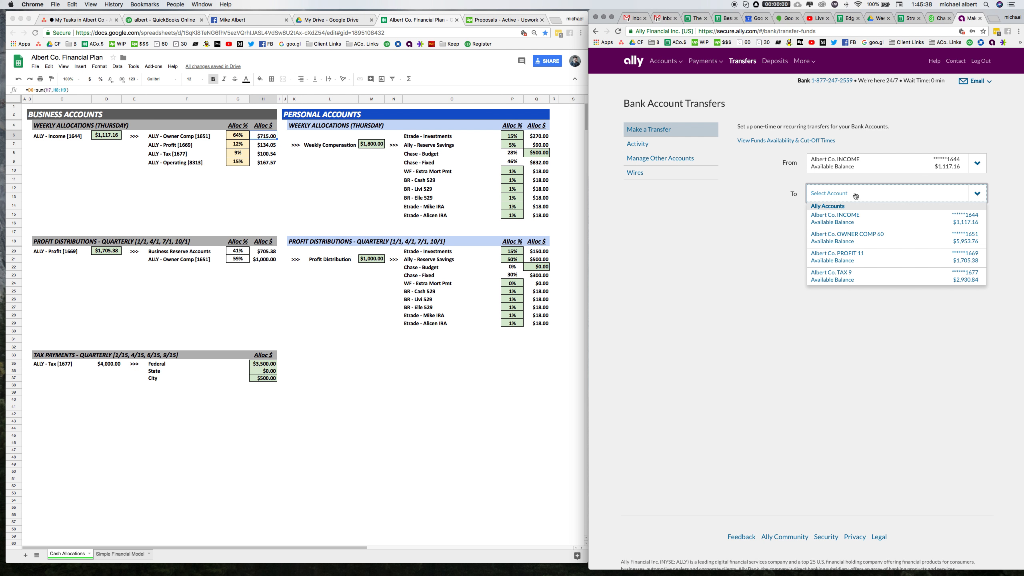
pyautogui.click(854, 235)
pyautogui.click(850, 232)
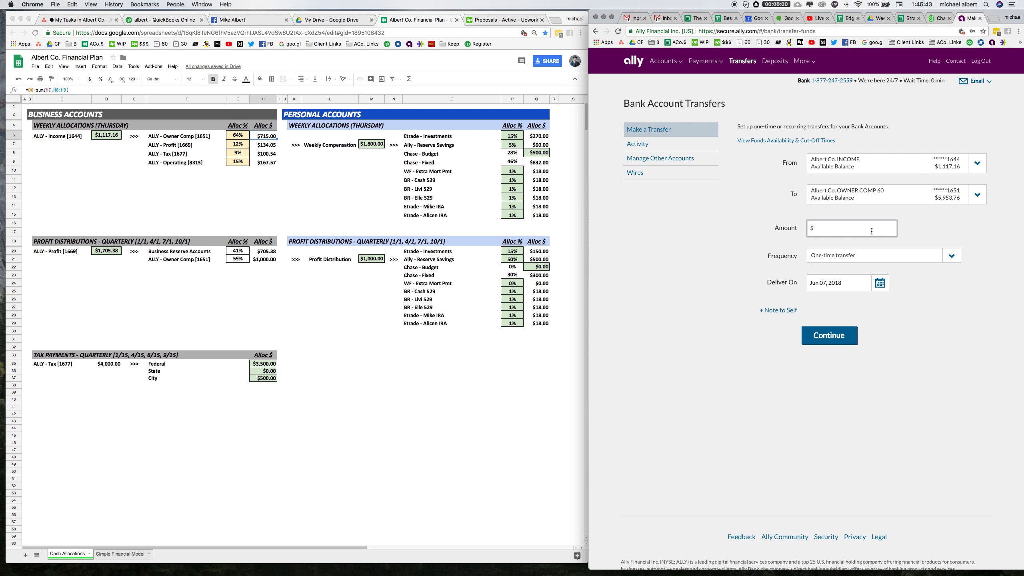
# Enter $715.00 as a one-time transfer amount, continue and submit the transfer.
pyautogui.write('715.00')
pyautogui.press('Tab')
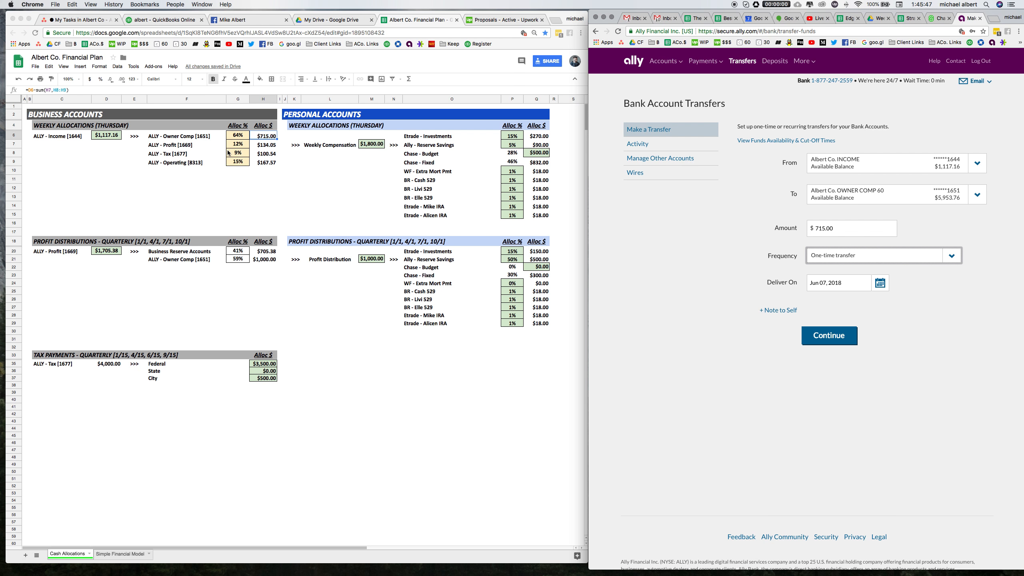
pyautogui.click(814, 338)
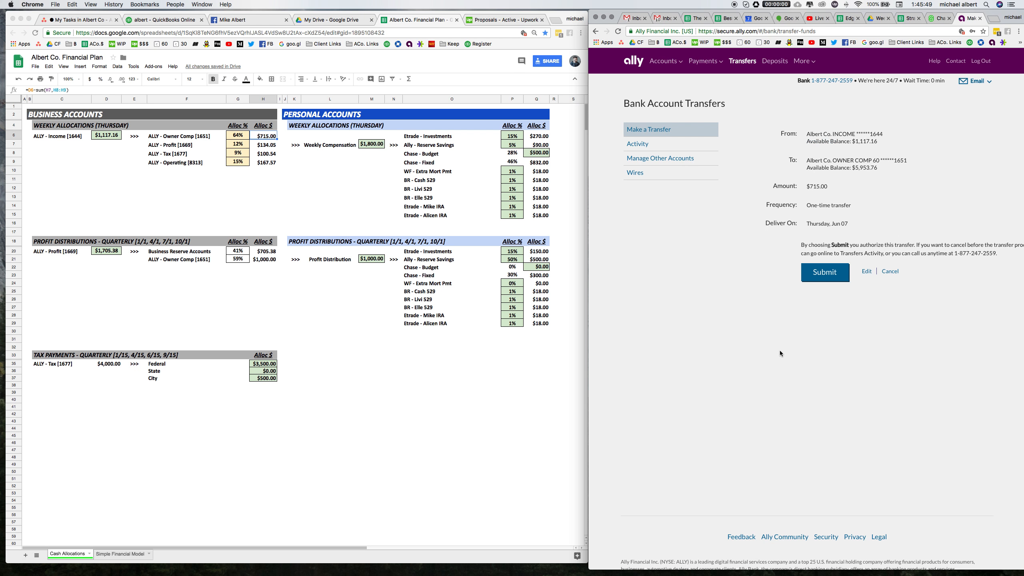
pyautogui.click(825, 272)
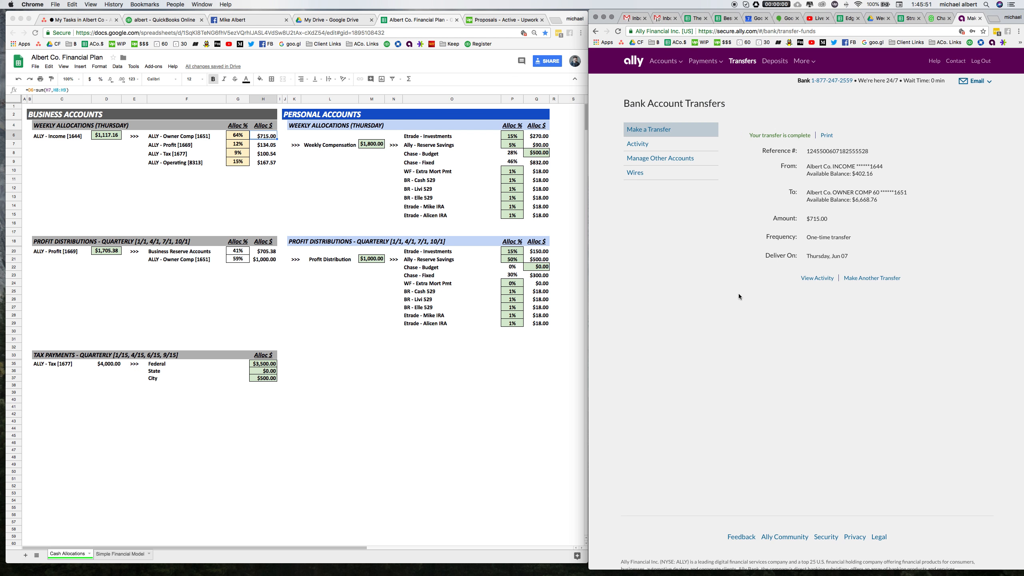
# Start another transfer from Albert Co. INCOME to Albert Co. PROFIT 11, checking the sheet's allocation column.
pyautogui.click(871, 278)
pyautogui.click(862, 162)
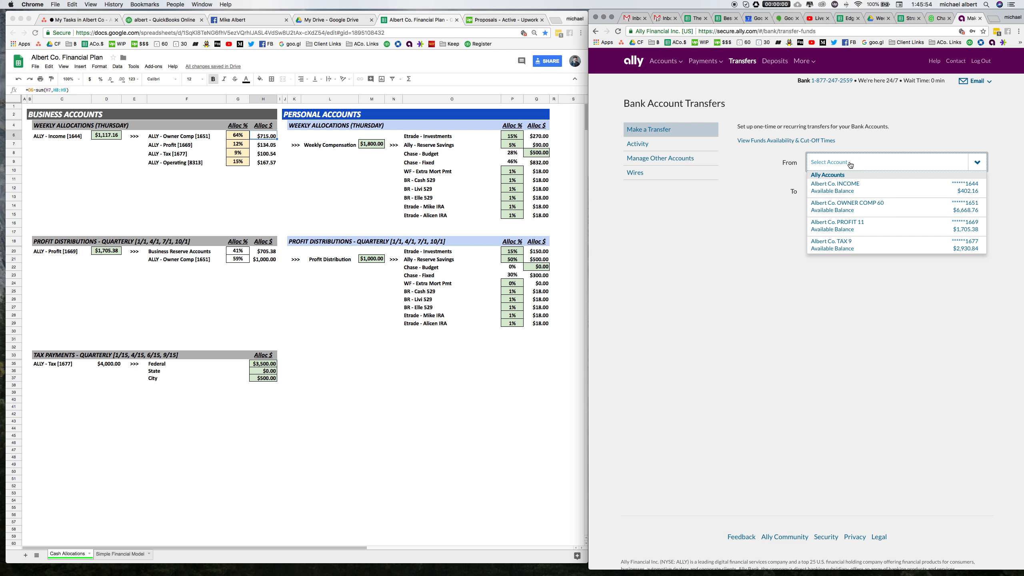
pyautogui.click(859, 190)
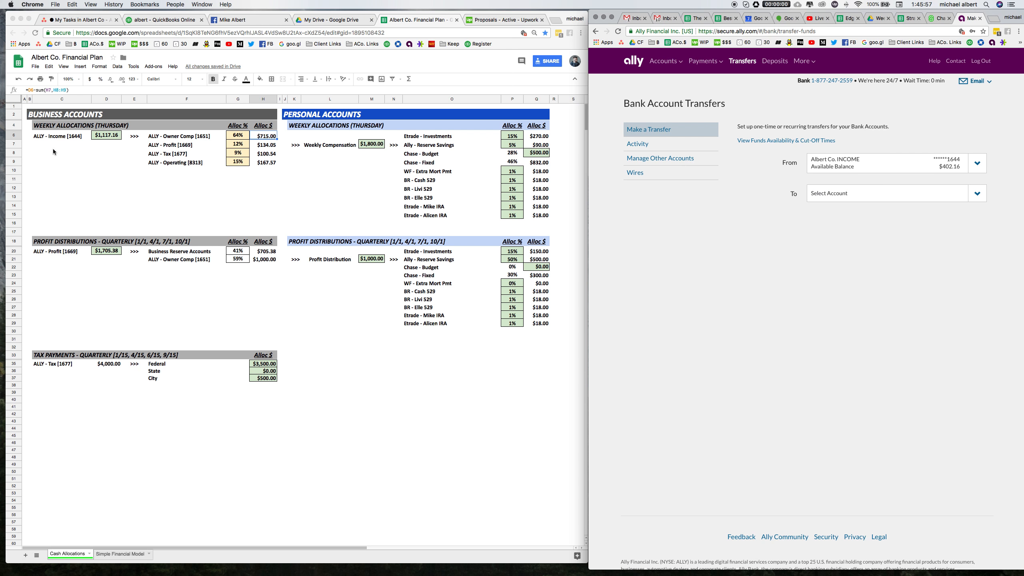
pyautogui.moveTo(174, 136); pyautogui.dragTo(174, 162)
pyautogui.click(109, 136)
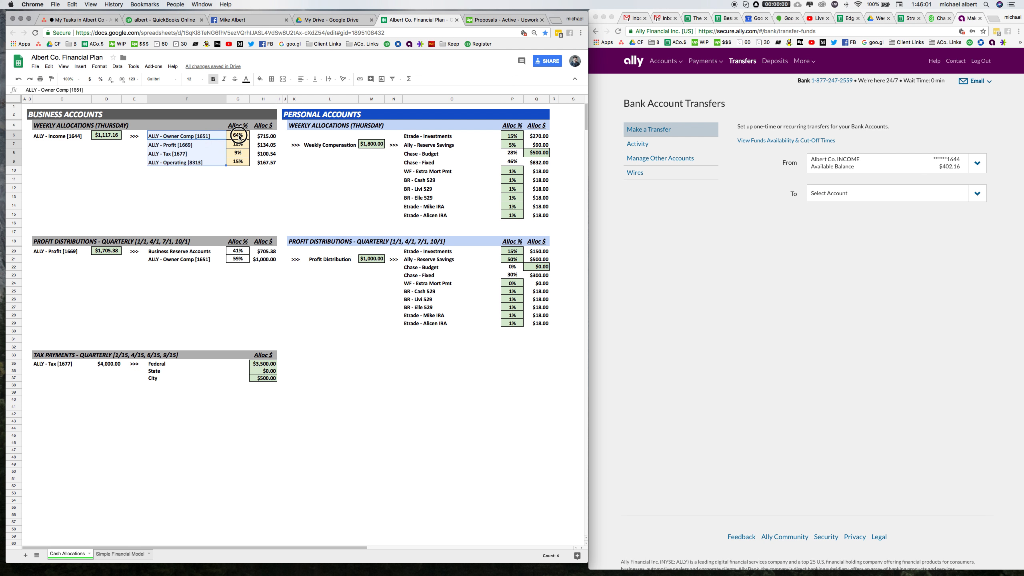
pyautogui.moveTo(239, 136); pyautogui.dragTo(238, 163)
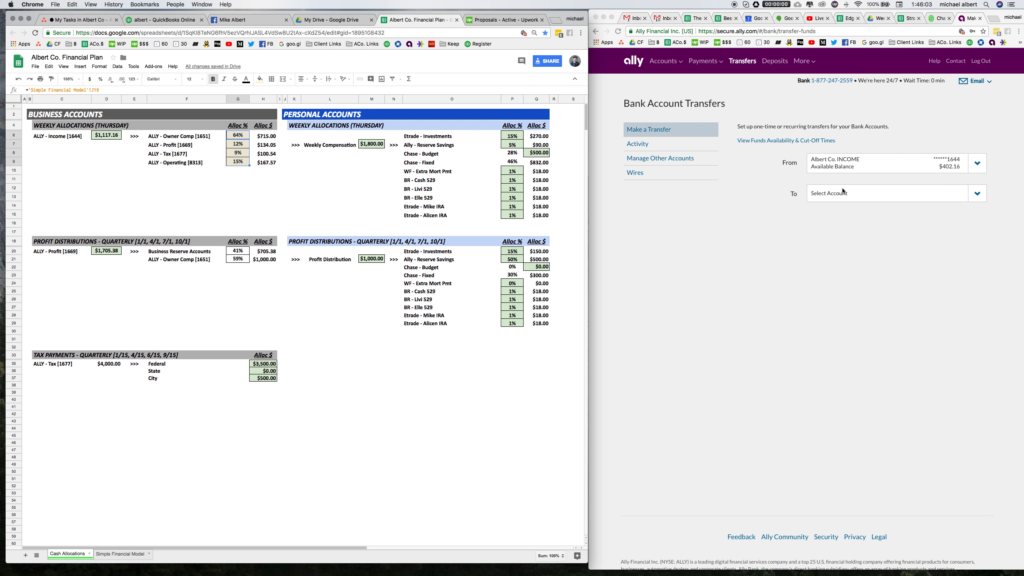
pyautogui.click(237, 152)
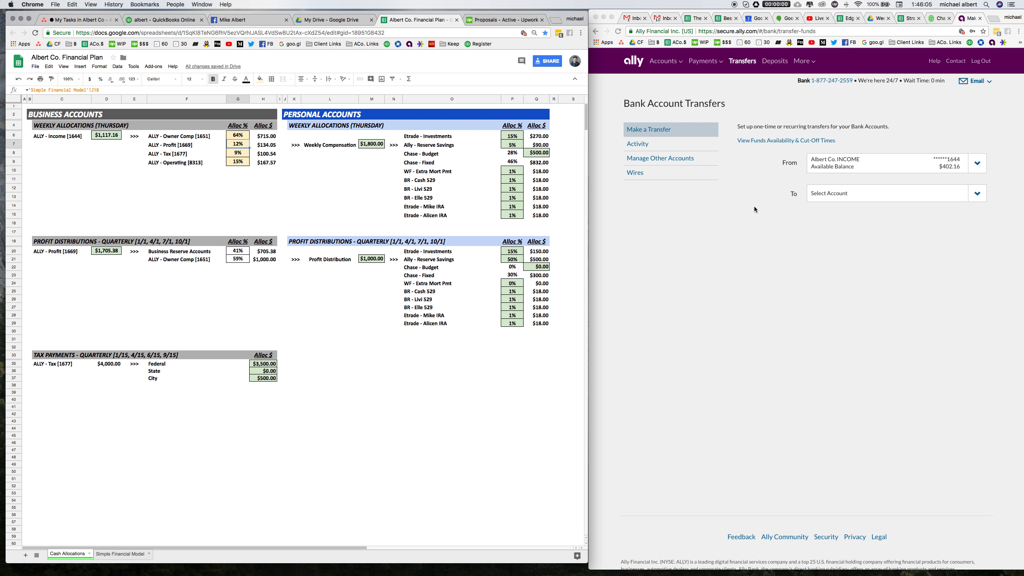
pyautogui.click(831, 196)
pyautogui.click(831, 196)
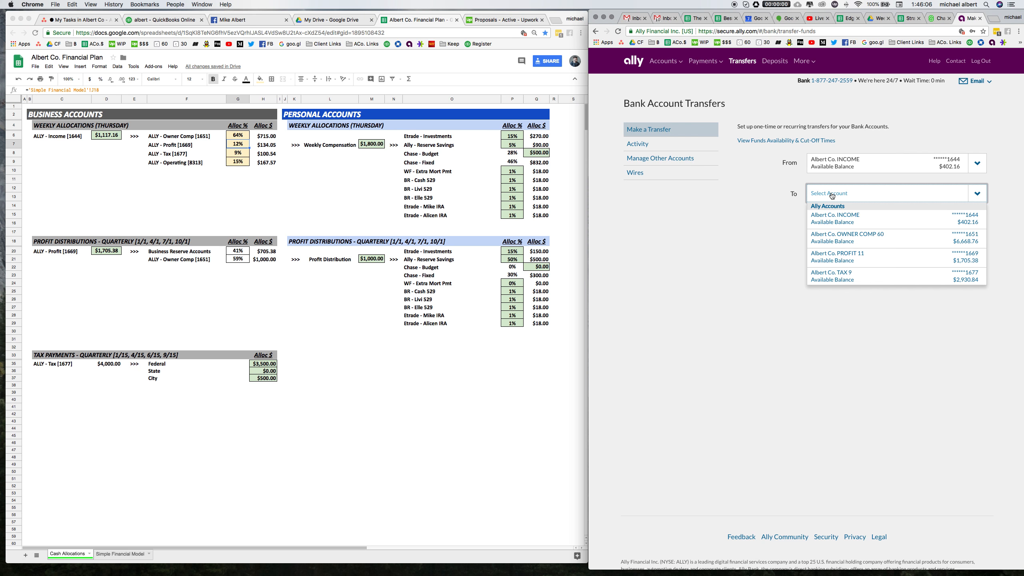
pyautogui.click(837, 258)
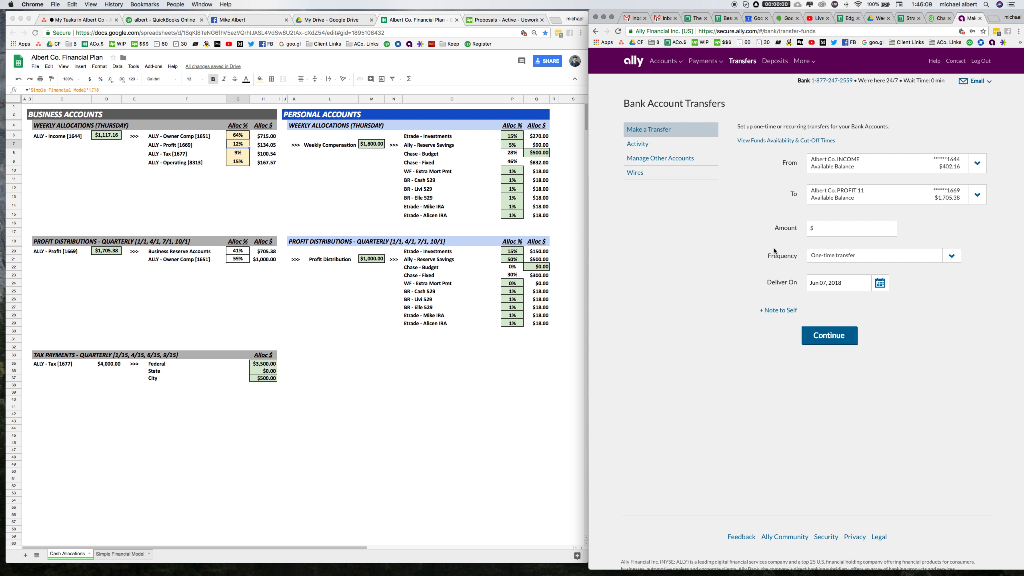
# Enter $134.05 from the sheet's profit allocation as the amount, continue and submit the transfer.
pyautogui.click(274, 148)
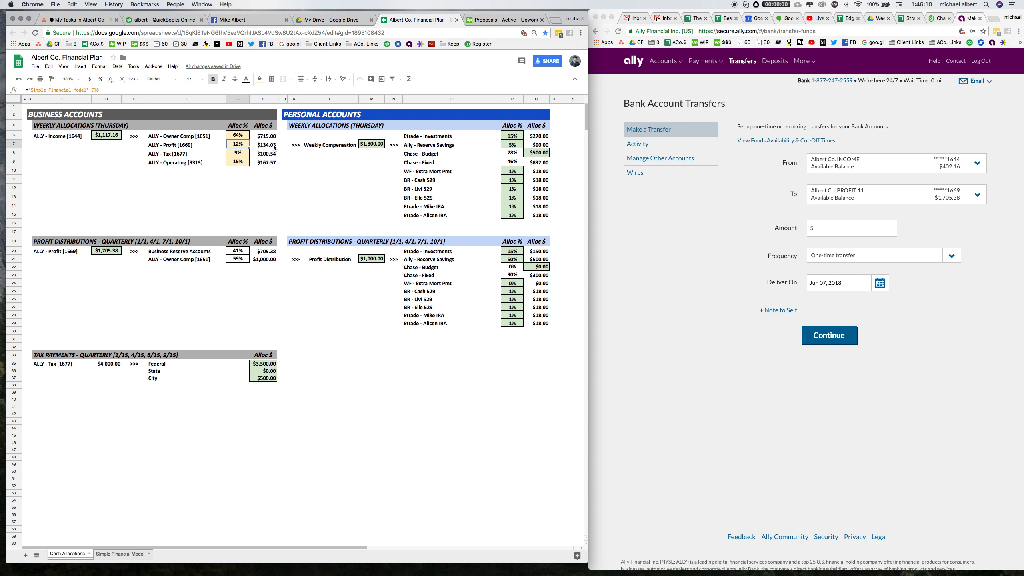
pyautogui.click(270, 145)
pyautogui.click(832, 231)
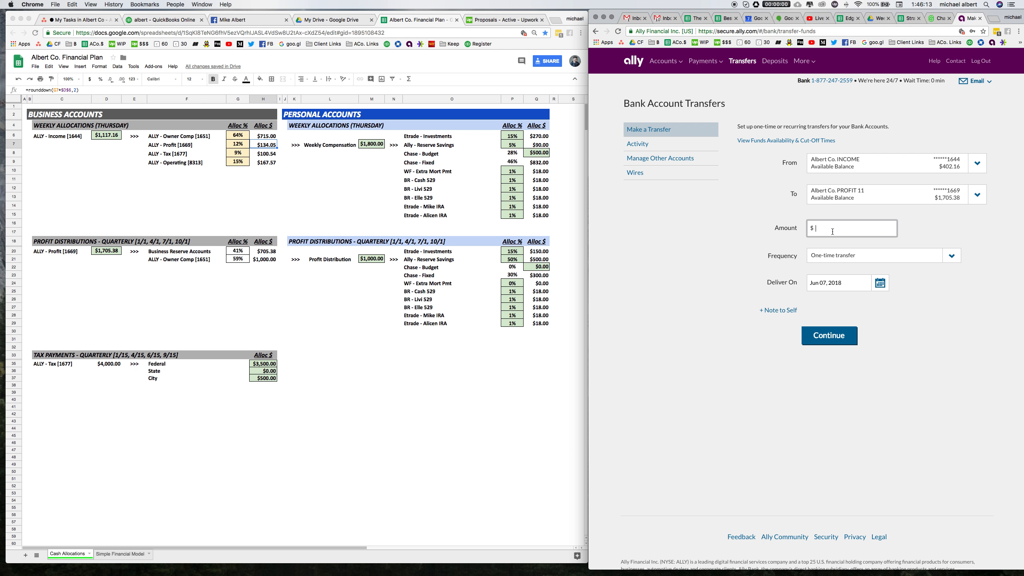
pyautogui.write('134.05')
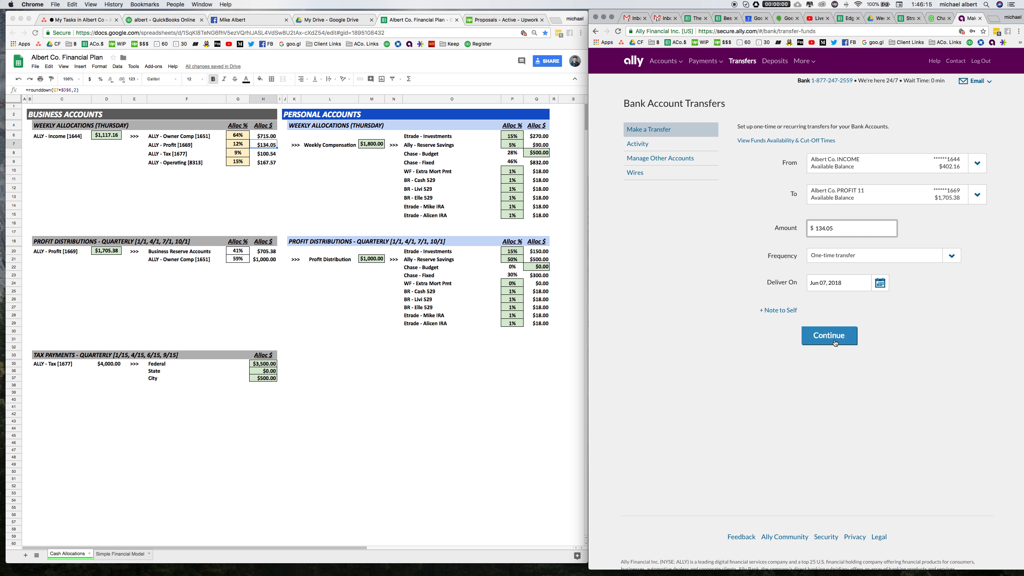
pyautogui.click(834, 342)
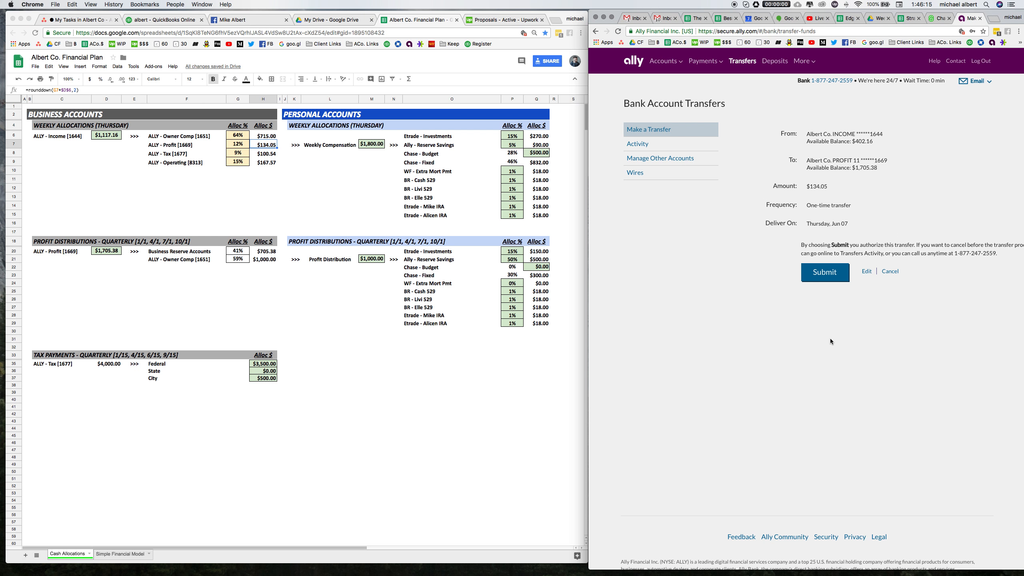
pyautogui.click(824, 273)
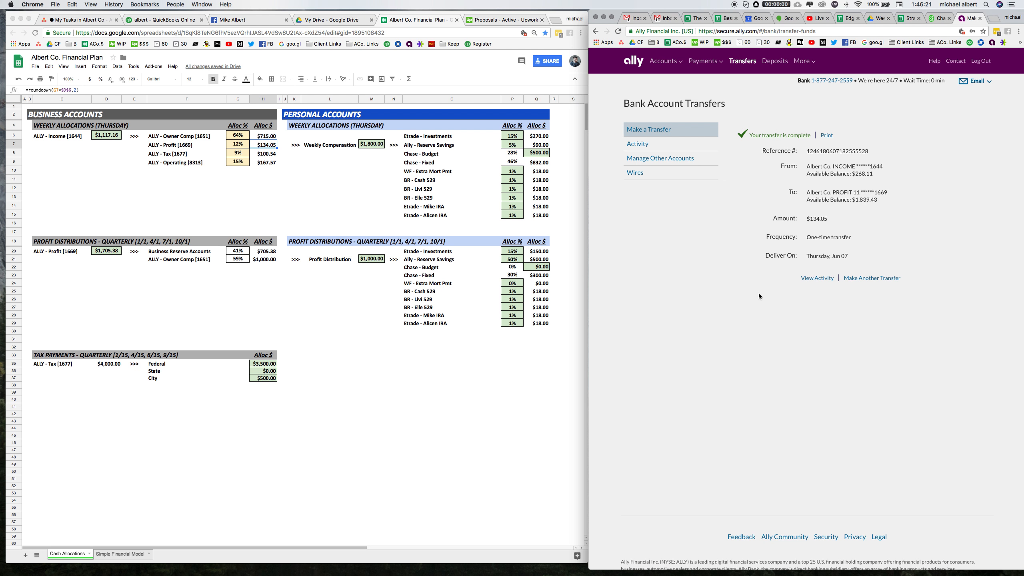
# Start another transfer from Albert Co. INCOME to Albert Co. TAX 9.
pyautogui.click(255, 155)
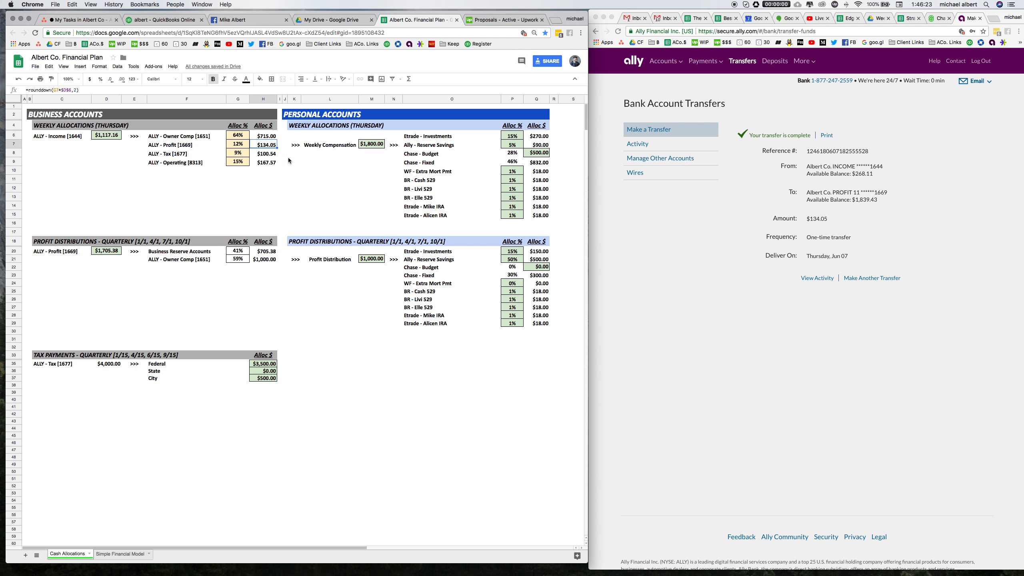
pyautogui.press('Return')
pyautogui.click(269, 181)
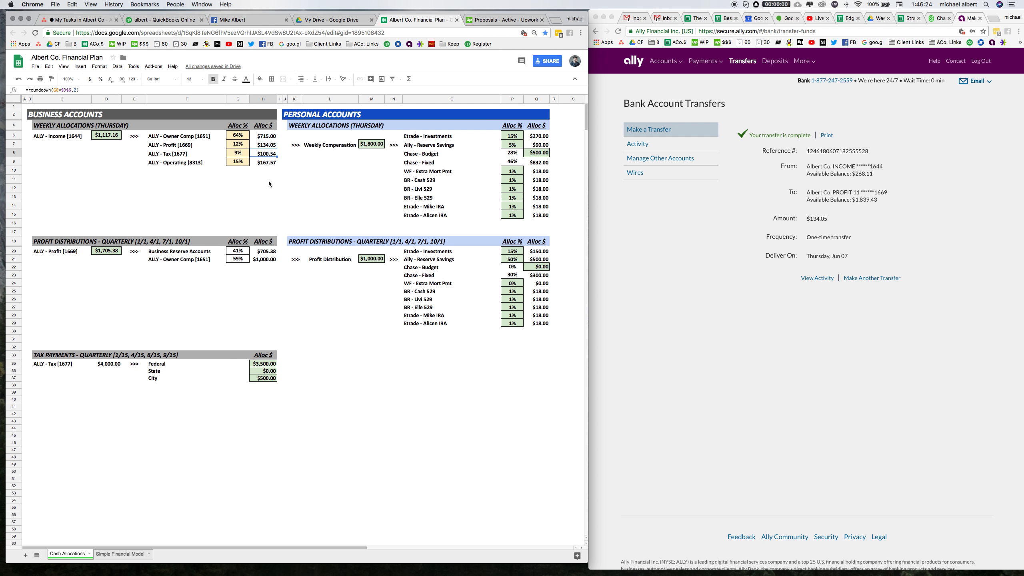
pyautogui.click(266, 155)
pyautogui.click(869, 196)
pyautogui.click(853, 278)
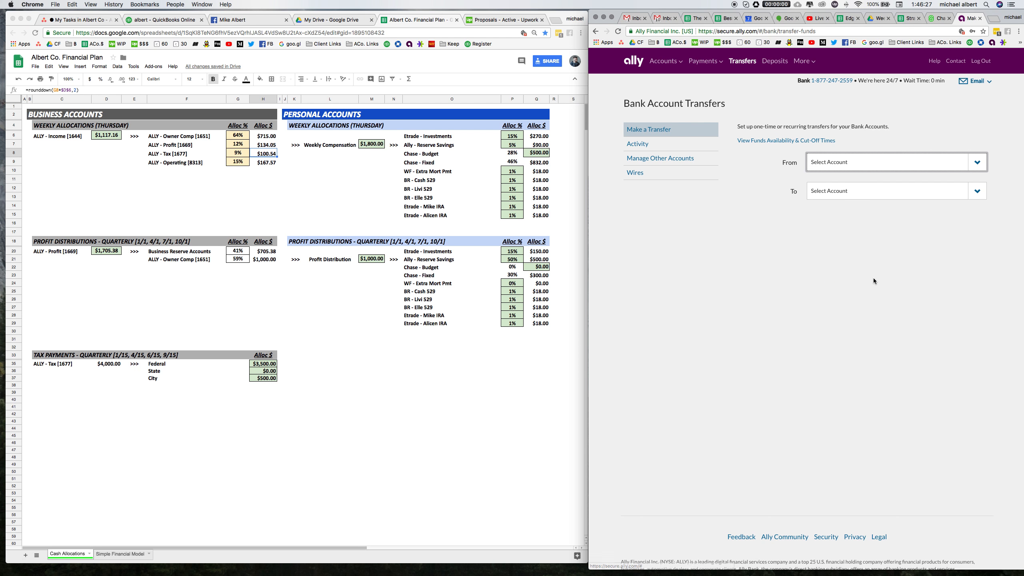
pyautogui.click(849, 164)
pyautogui.click(873, 190)
pyautogui.click(871, 193)
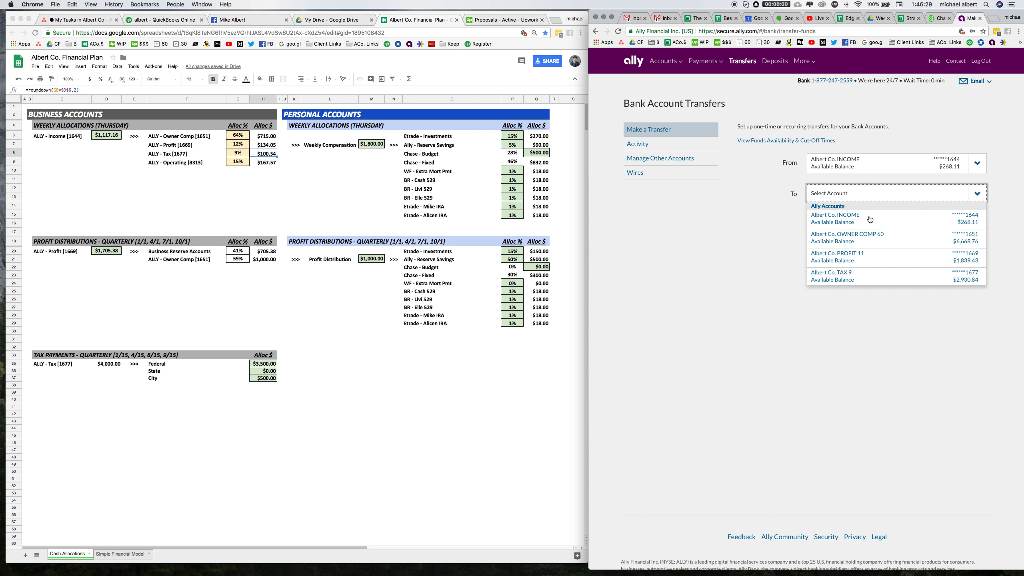
pyautogui.click(869, 276)
# Enter $100.54 as the transfer amount, continue and submit it.
pyautogui.click(879, 232)
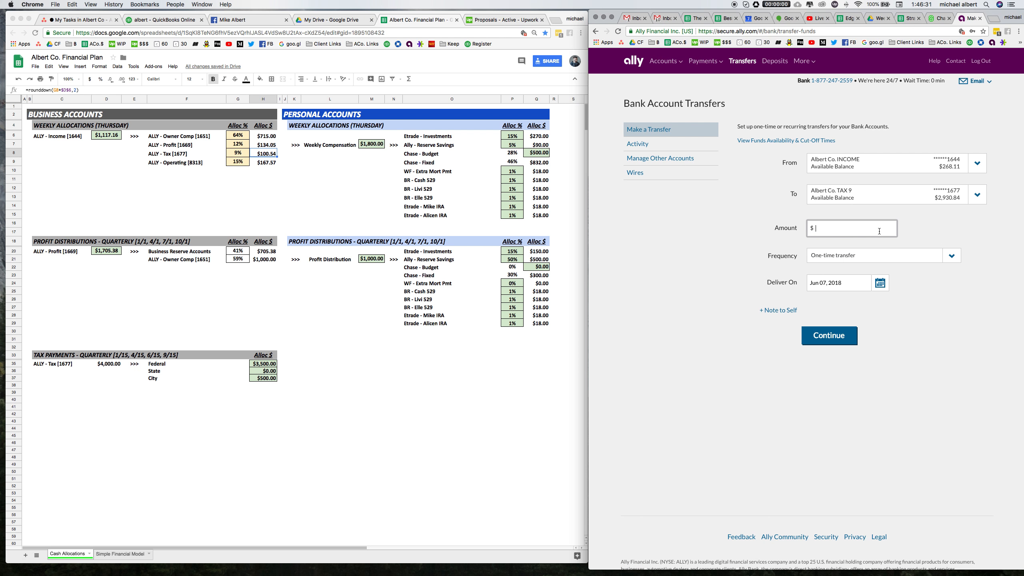
pyautogui.write('100.54')
pyautogui.click(843, 336)
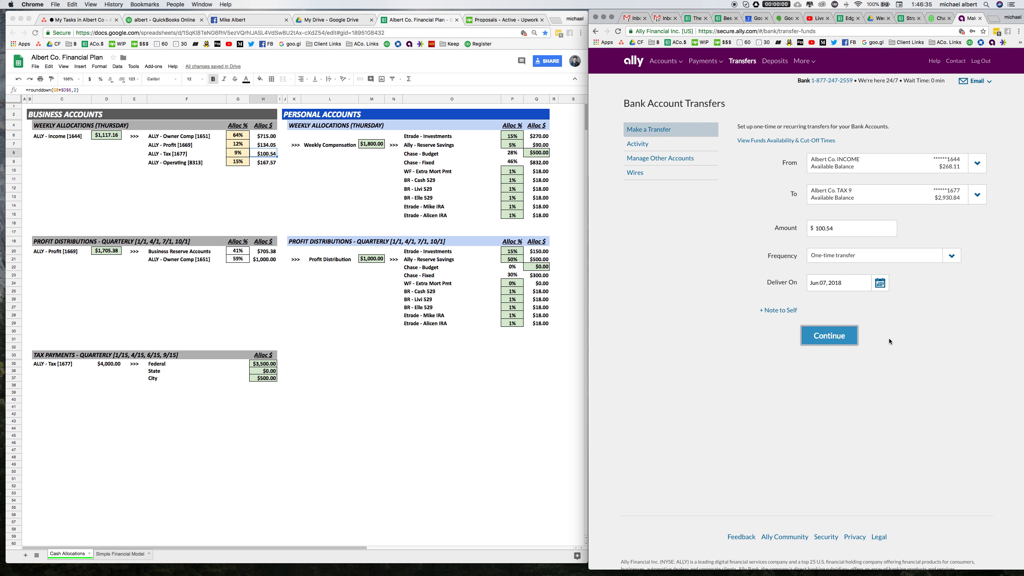
pyautogui.click(835, 280)
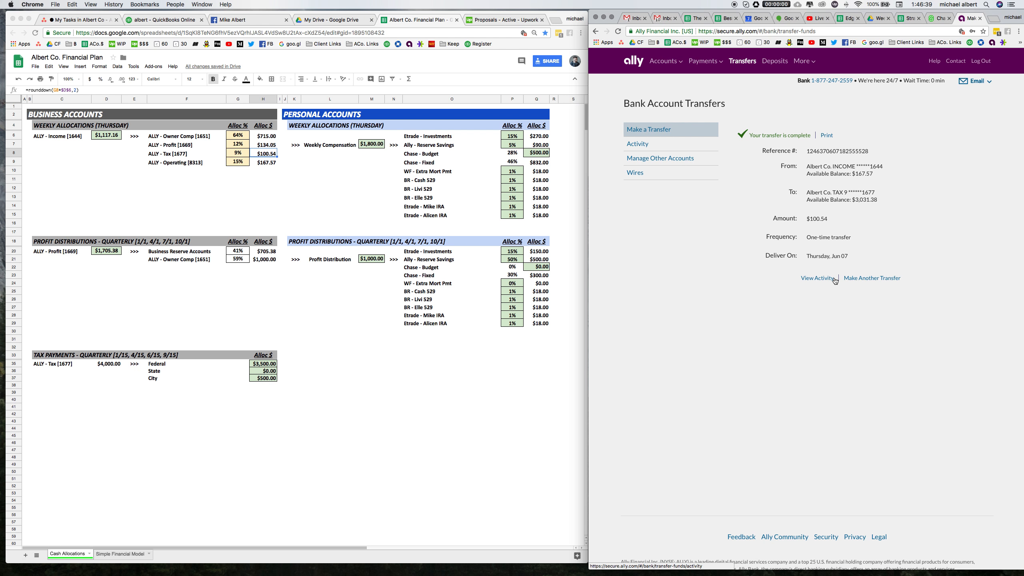
# Start another transfer from Albert Co. INCOME to Albert Co. OPERATING 20.
pyautogui.click(850, 278)
pyautogui.click(847, 163)
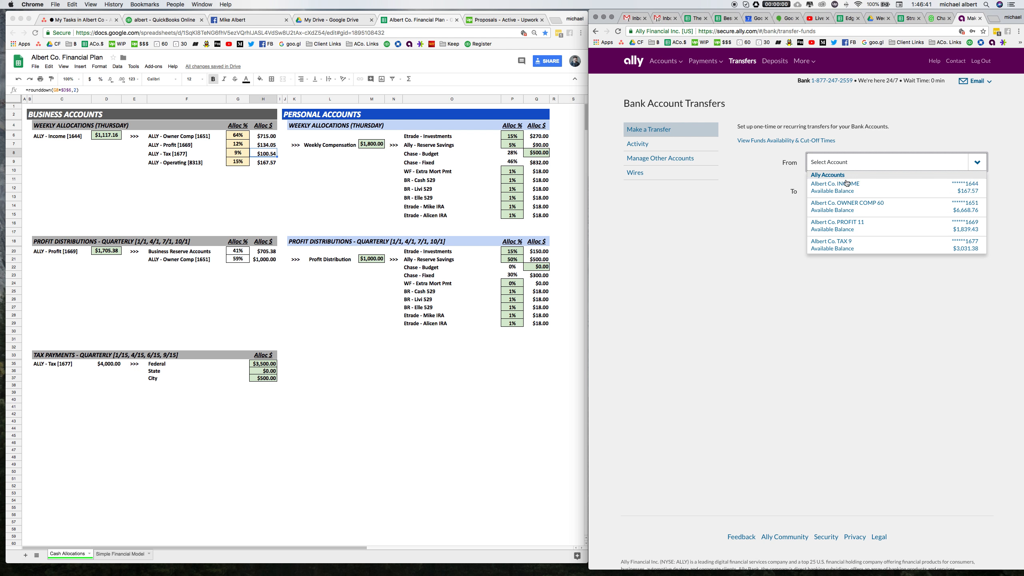
pyautogui.click(850, 188)
pyautogui.click(851, 194)
pyautogui.scroll(-2, 857, 254)
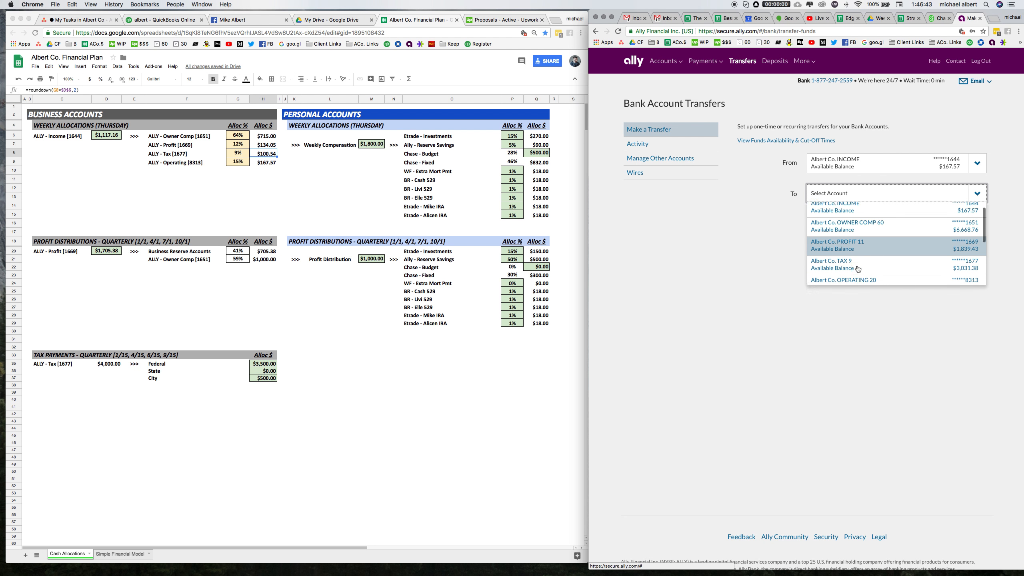
pyautogui.click(858, 275)
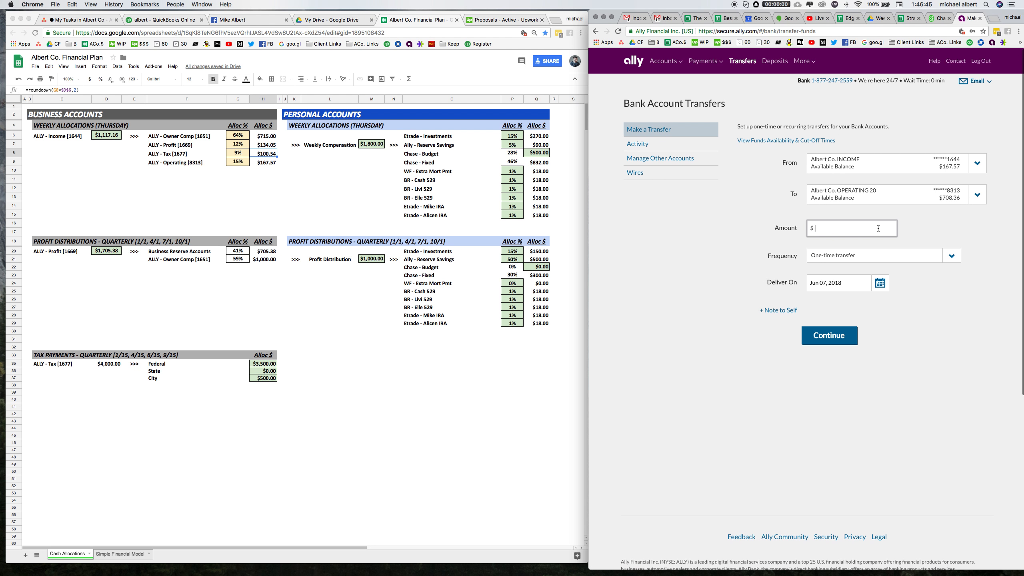
# Enter $167.57 from the sheet's operating allocation as the amount, continue and submit the transfer.
pyautogui.write('167.57')
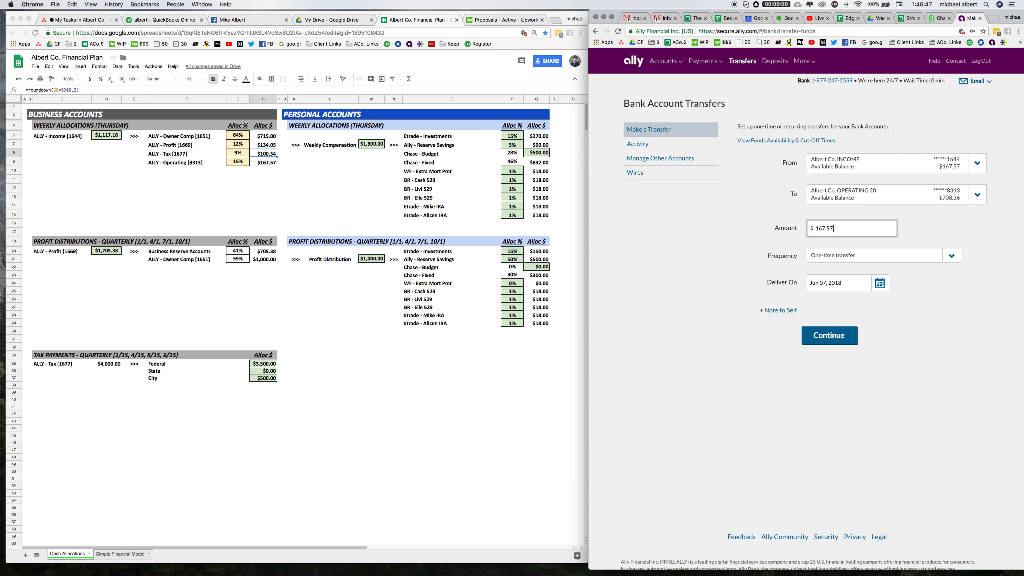
pyautogui.click(831, 338)
pyautogui.click(826, 283)
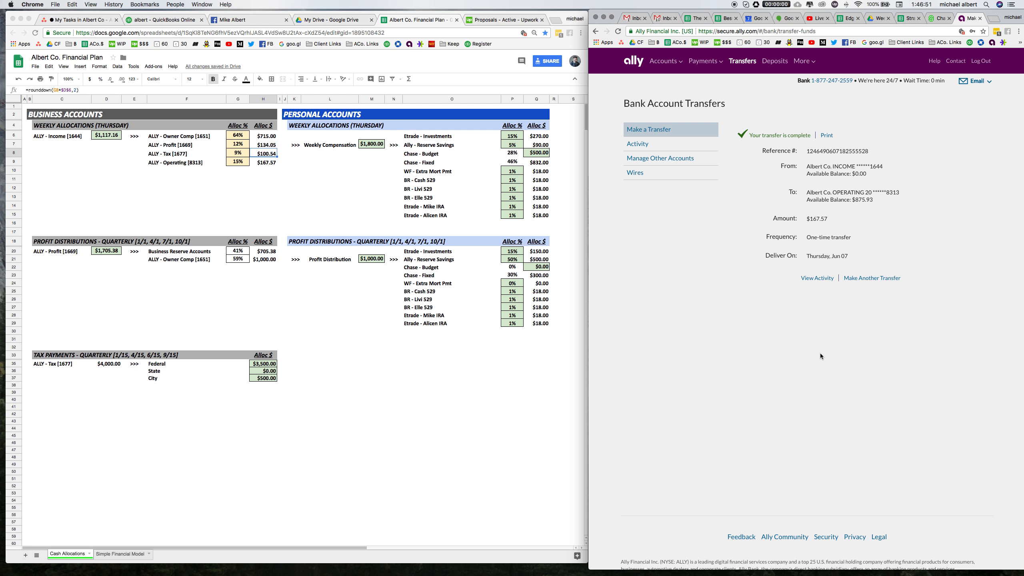
# Open the accounts snapshot and review the balances of the Albert Co. checking accounts.
pyautogui.click(103, 134)
pyautogui.click(105, 135)
pyautogui.click(665, 61)
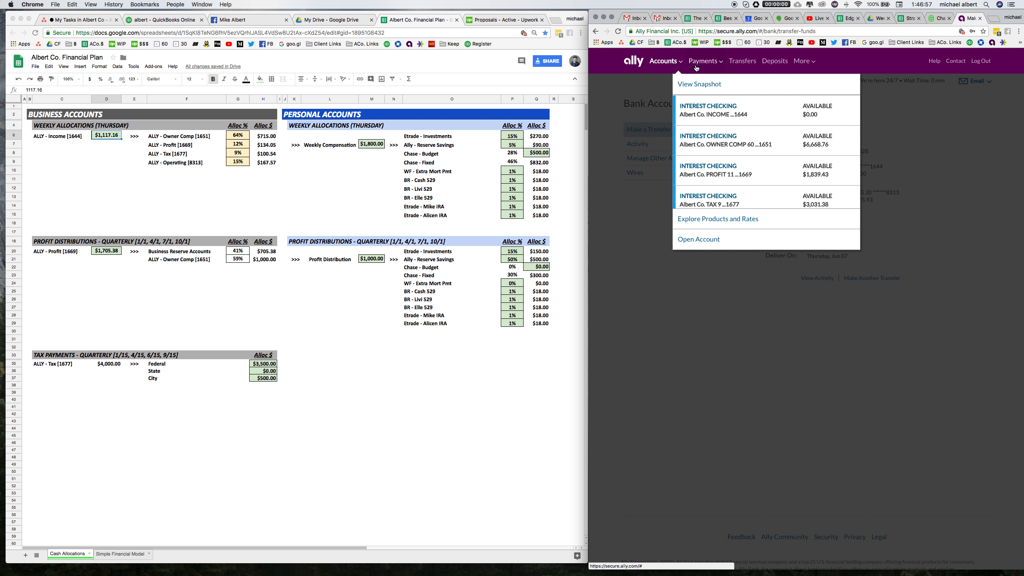
pyautogui.click(716, 93)
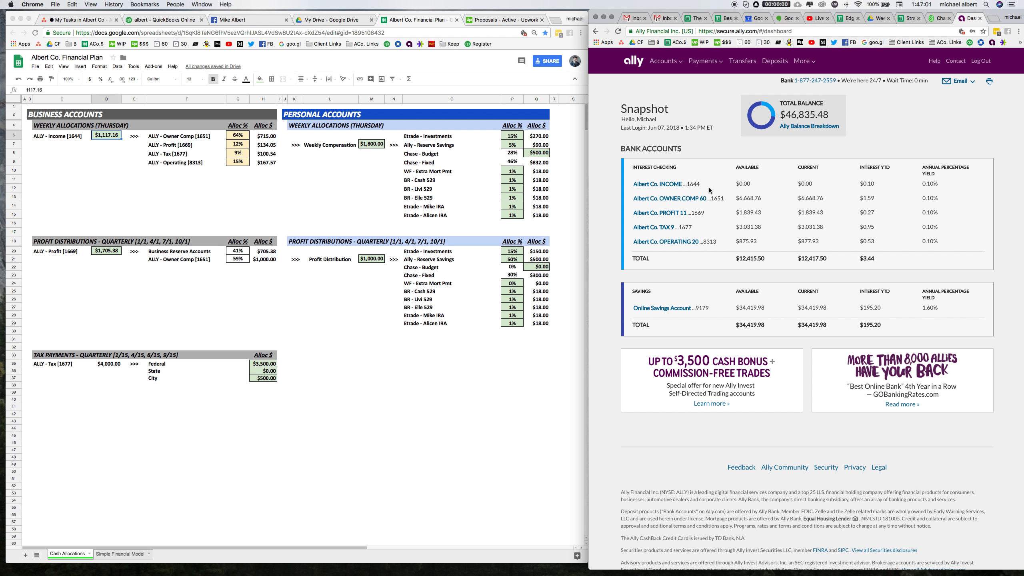
pyautogui.moveTo(740, 182); pyautogui.dragTo(762, 240)
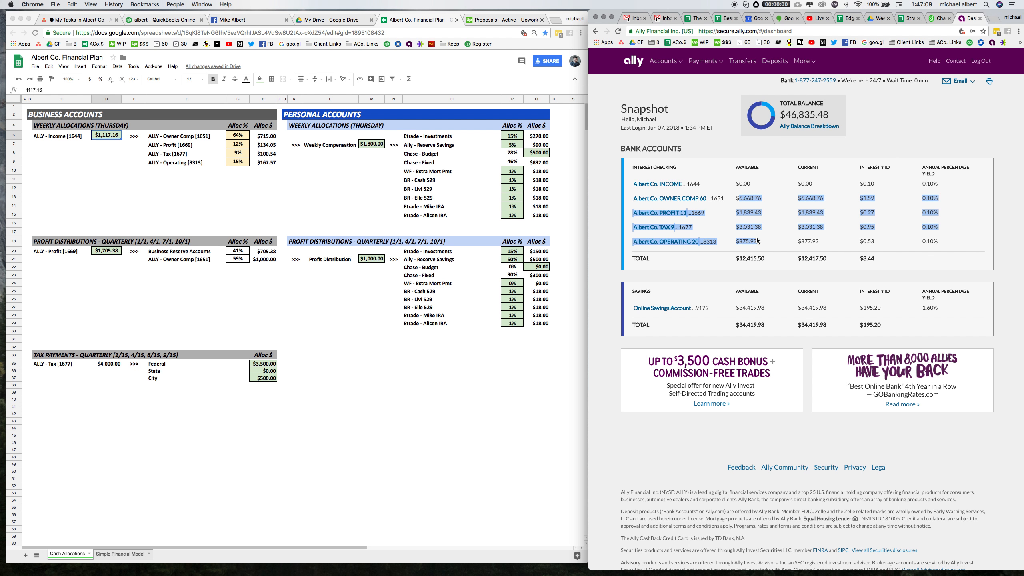
# Review the personal weekly allocation rows and amounts in the spreadsheet against the account balances.
pyautogui.click(309, 181)
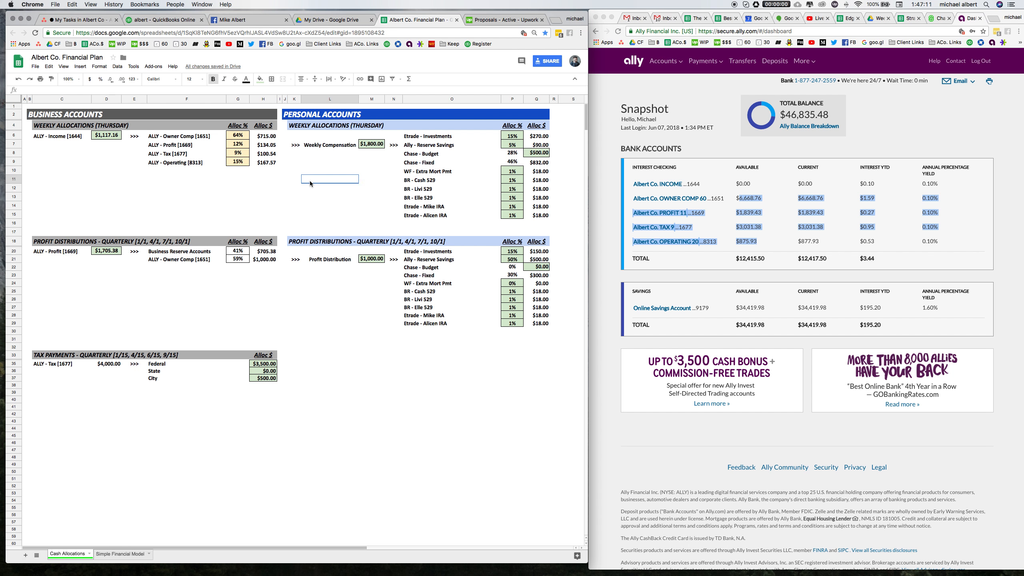
pyautogui.moveTo(39, 128); pyautogui.dragTo(266, 162)
pyautogui.click(406, 188)
pyautogui.moveTo(293, 128); pyautogui.dragTo(372, 144)
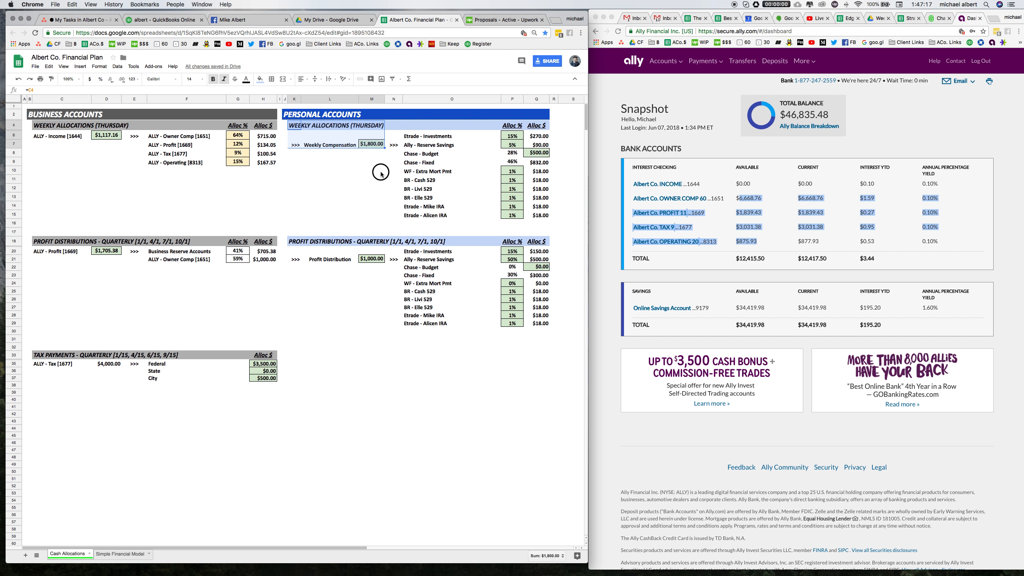
pyautogui.click(373, 144)
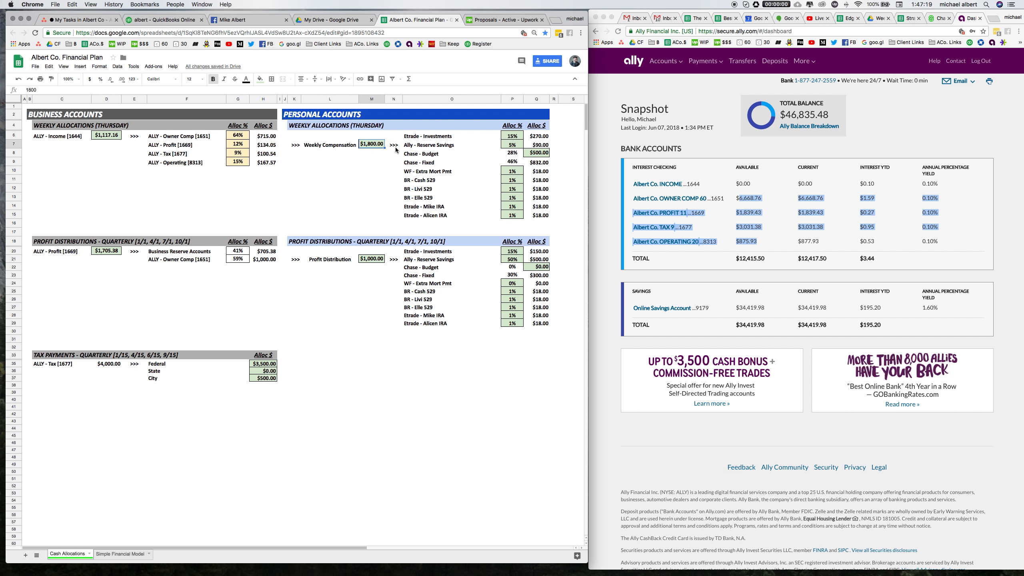
pyautogui.click(365, 182)
pyautogui.moveTo(405, 174); pyautogui.dragTo(543, 221)
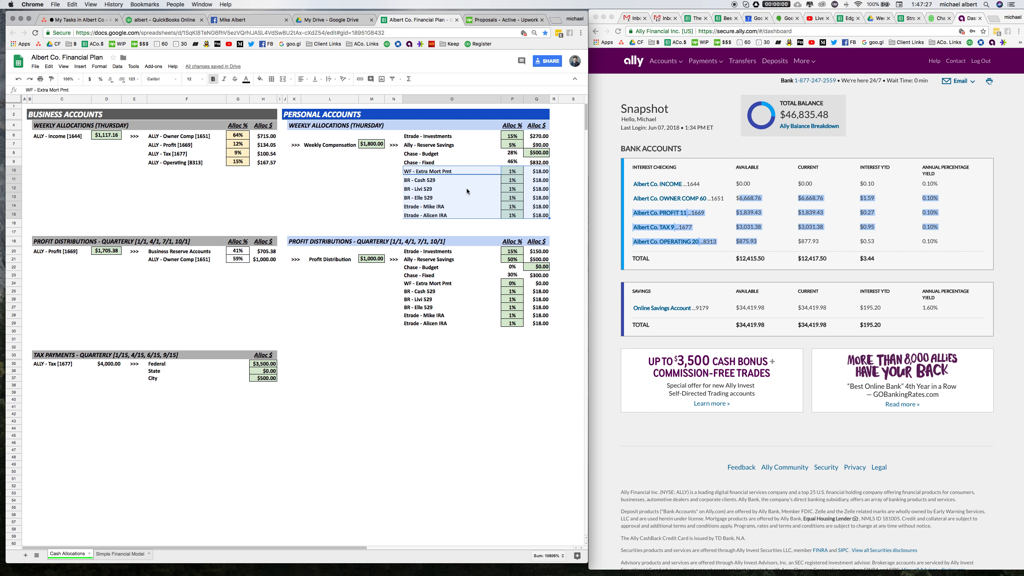
pyautogui.click(382, 187)
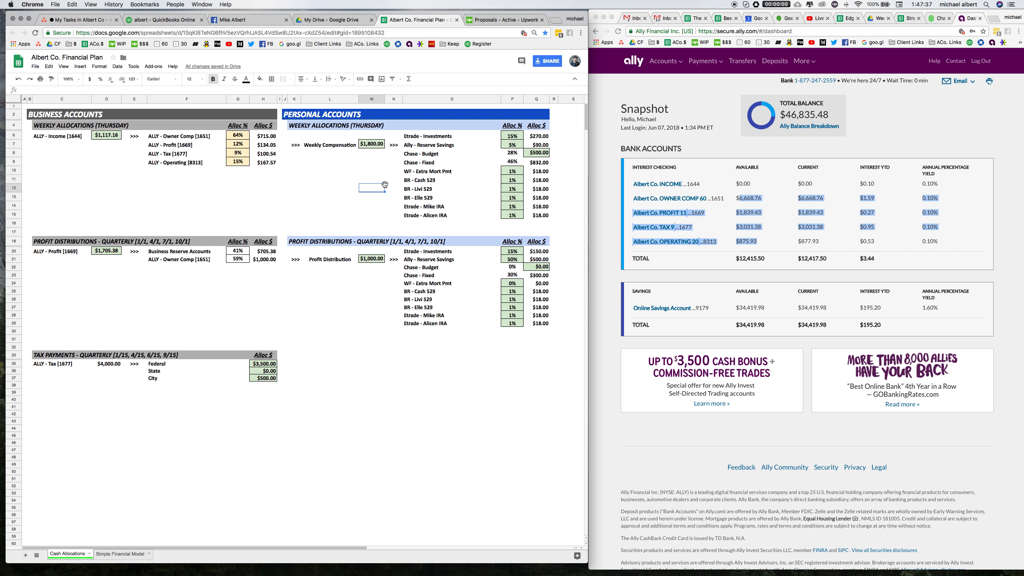
pyautogui.moveTo(408, 181); pyautogui.dragTo(536, 216)
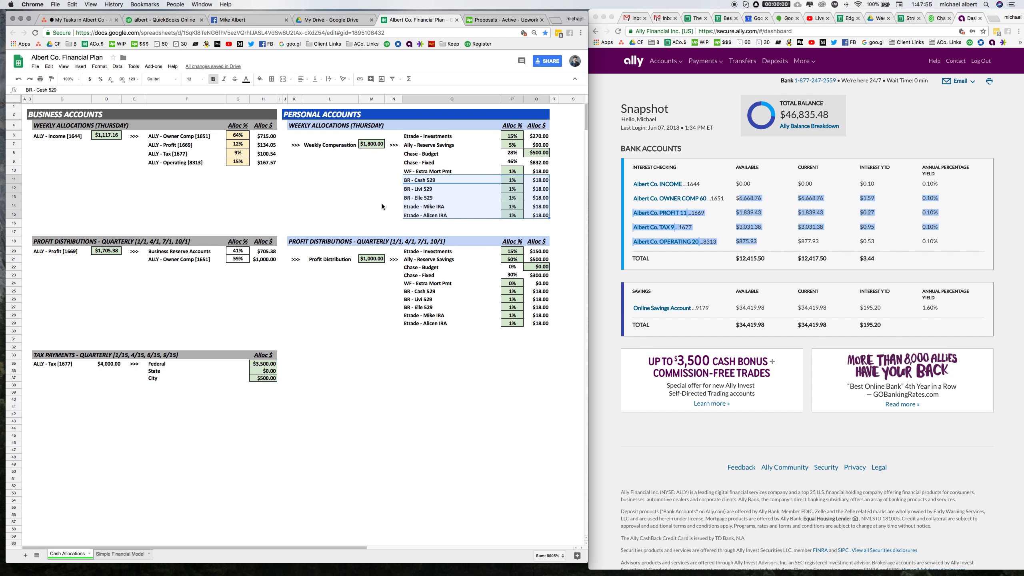
pyautogui.moveTo(446, 180); pyautogui.dragTo(454, 215)
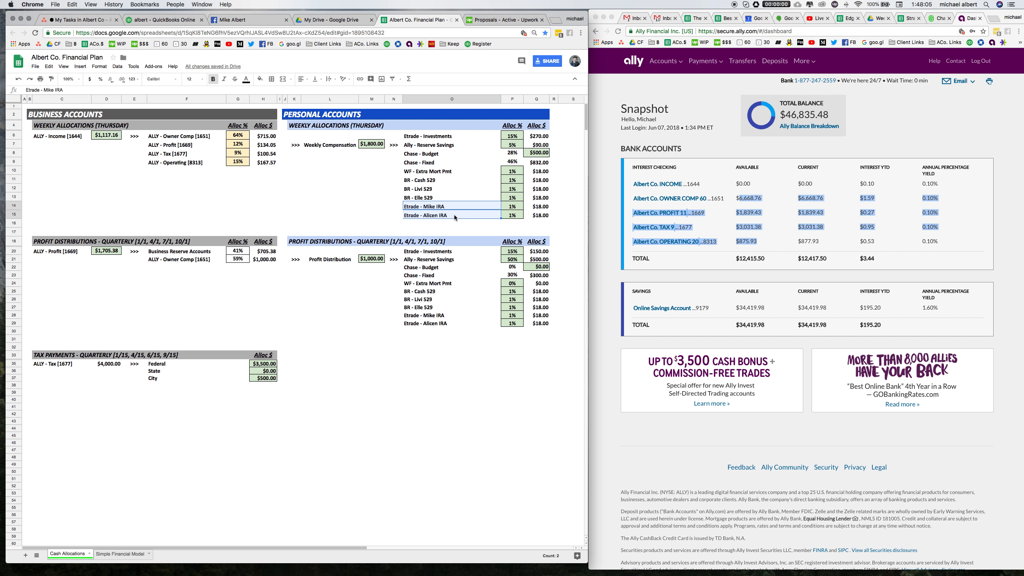
pyautogui.moveTo(451, 137); pyautogui.dragTo(550, 139)
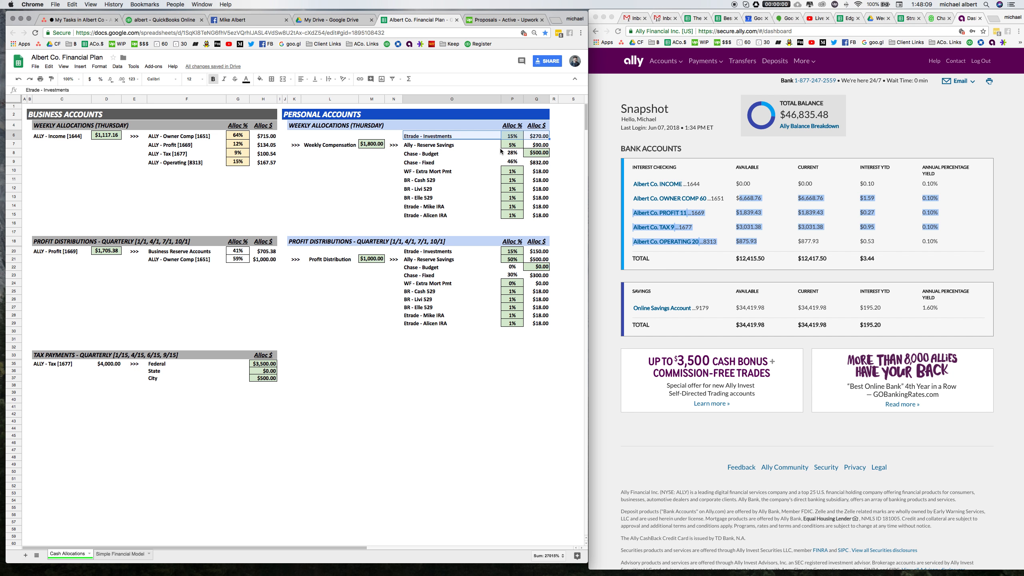
pyautogui.click(419, 212)
pyautogui.moveTo(419, 210); pyautogui.dragTo(509, 213)
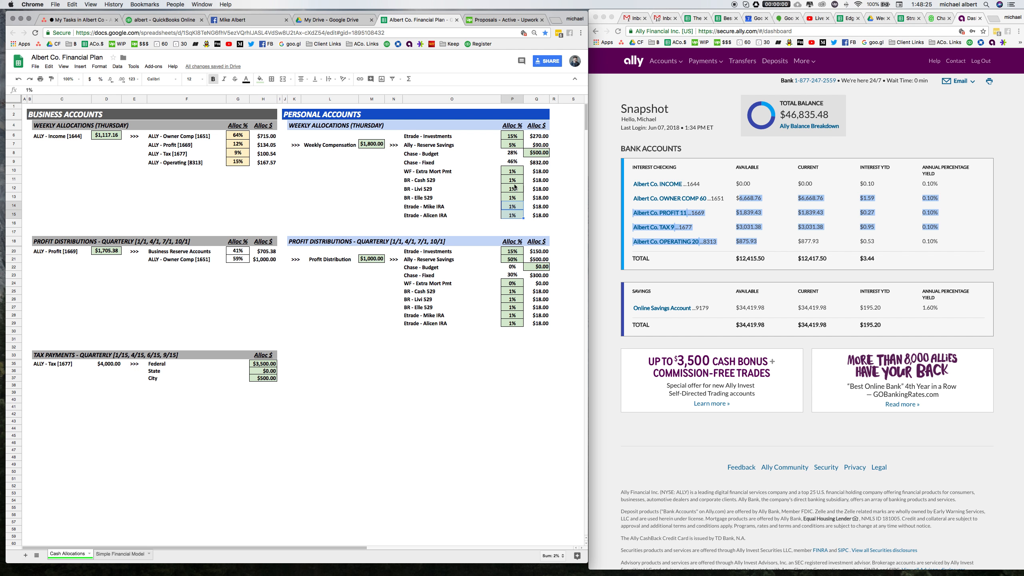
pyautogui.moveTo(512, 180); pyautogui.dragTo(509, 215)
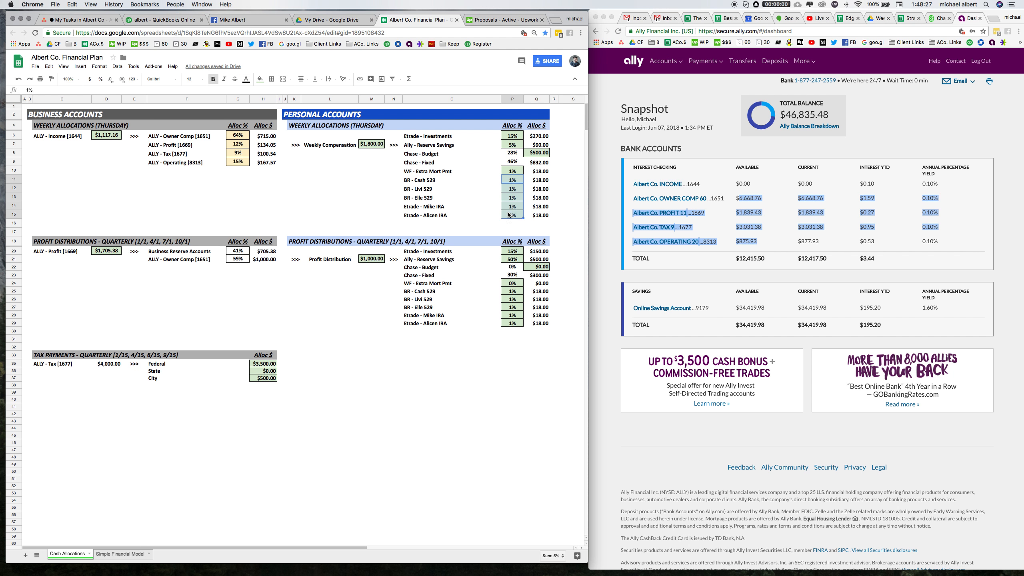
pyautogui.moveTo(415, 180); pyautogui.dragTo(538, 215)
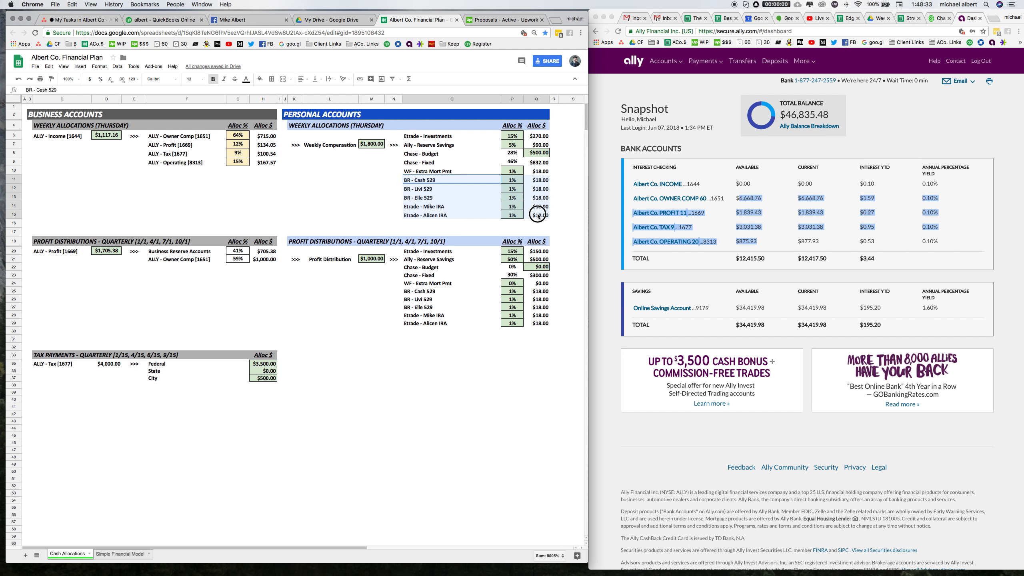
pyautogui.moveTo(538, 215); pyautogui.dragTo(538, 217)
pyautogui.doubleClick(745, 184)
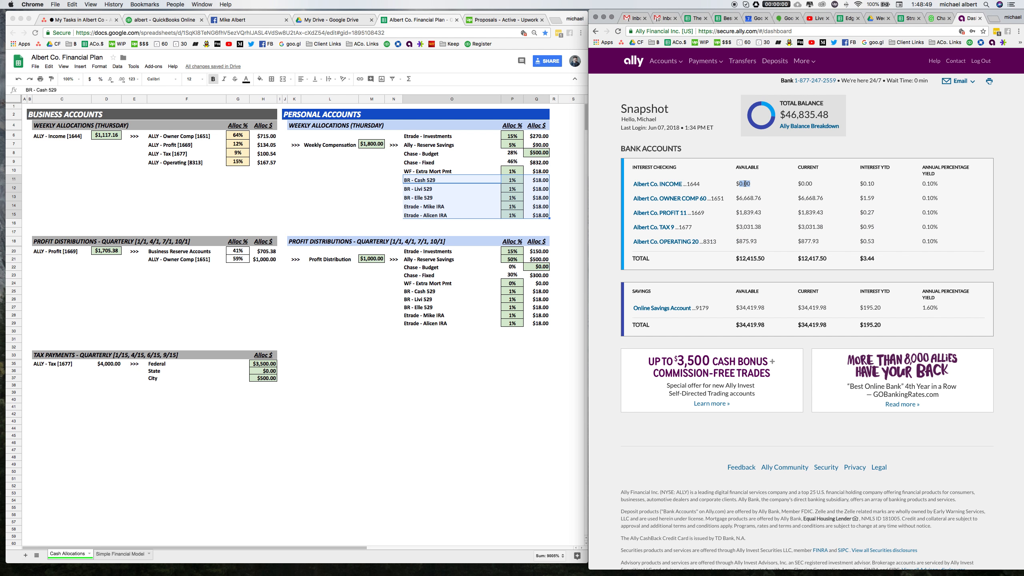
pyautogui.doubleClick(746, 197)
pyautogui.click(412, 137)
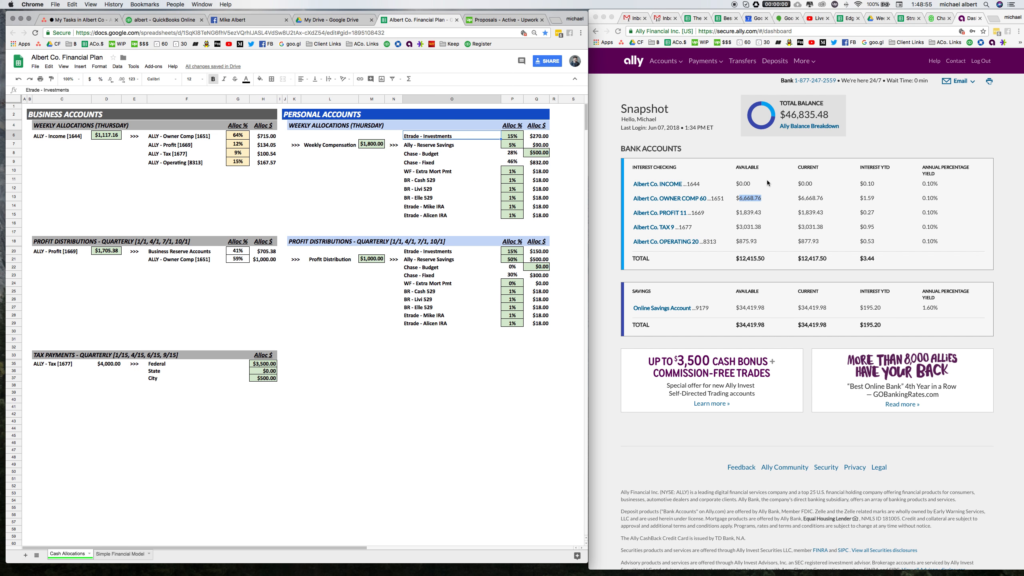
# Start a transfer from Albert Co. OWNER COMP 60 to the E*TRADE Bank Etrade - Brokerage account.
pyautogui.click(741, 62)
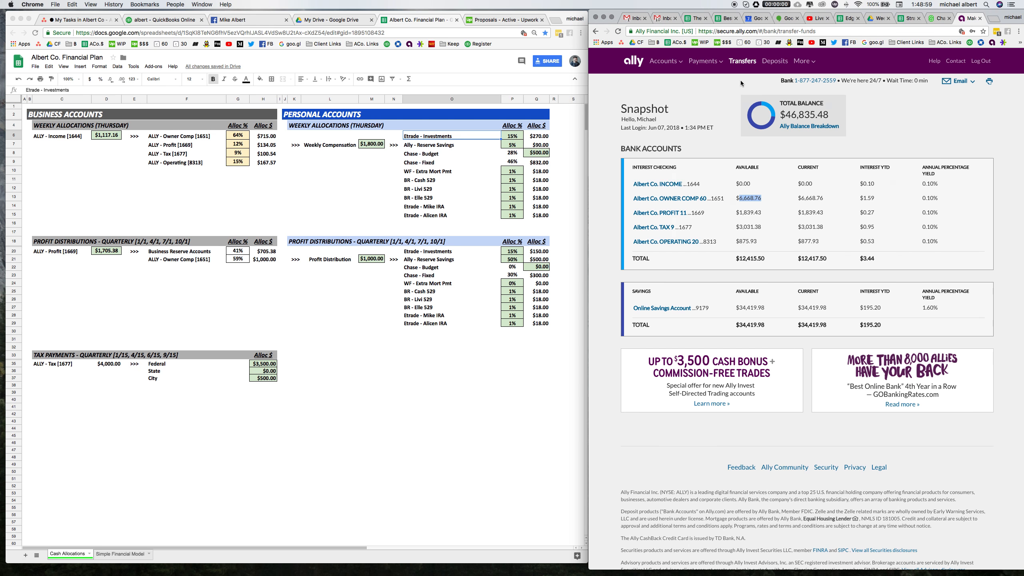
pyautogui.click(844, 163)
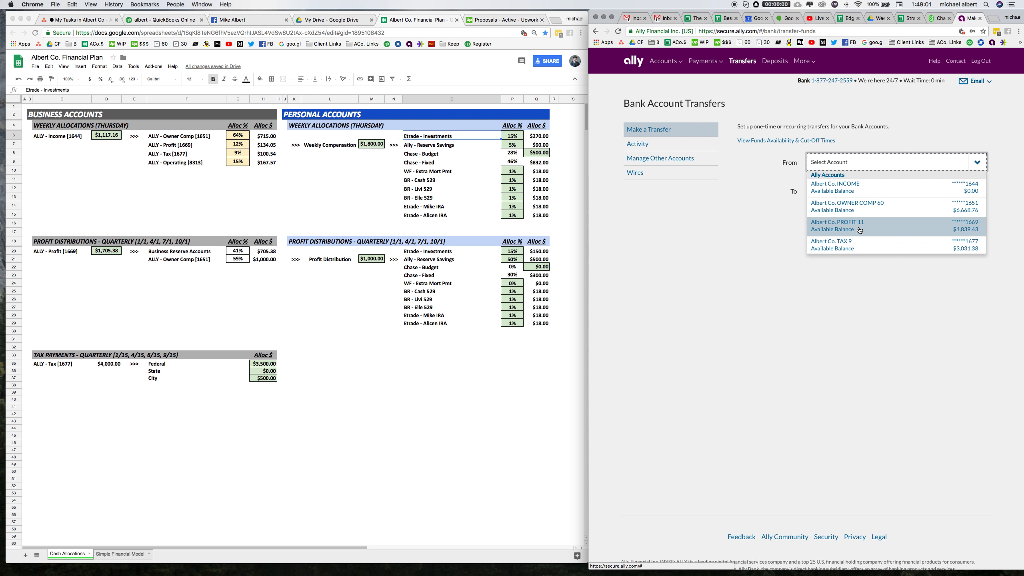
pyautogui.scroll(-4, 861, 209)
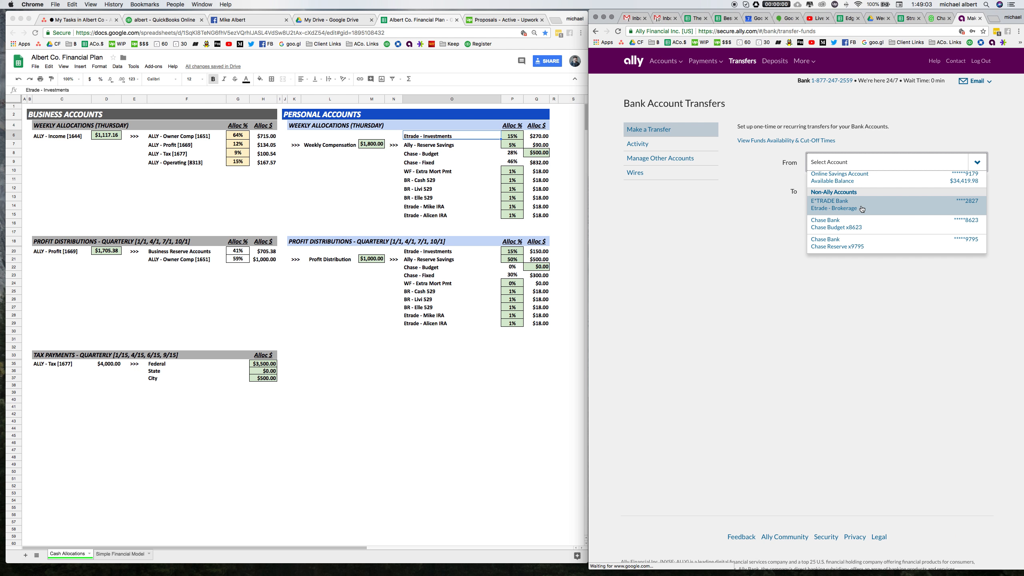
pyautogui.click(871, 163)
pyautogui.click(871, 162)
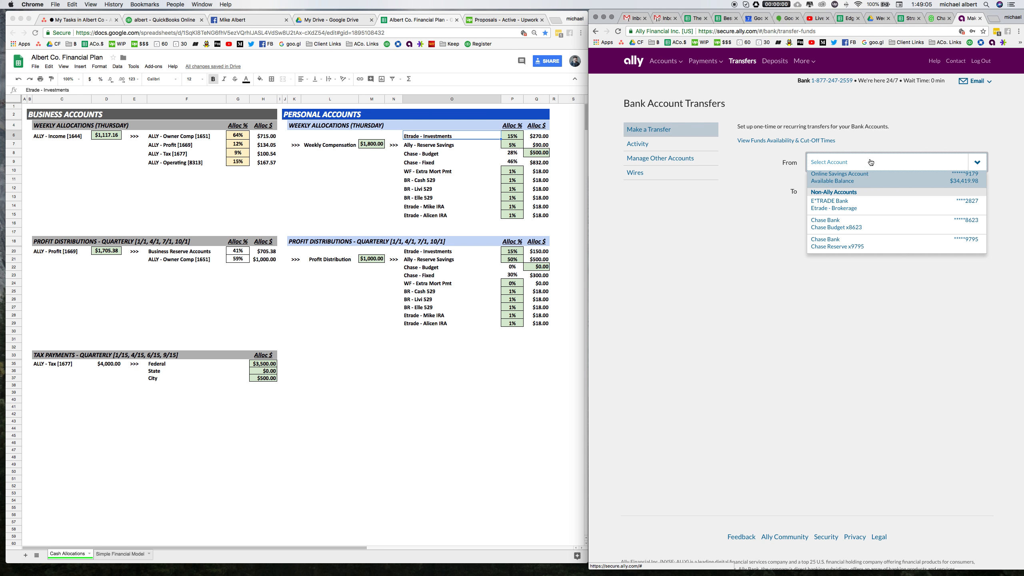
pyautogui.scroll(4, 873, 210)
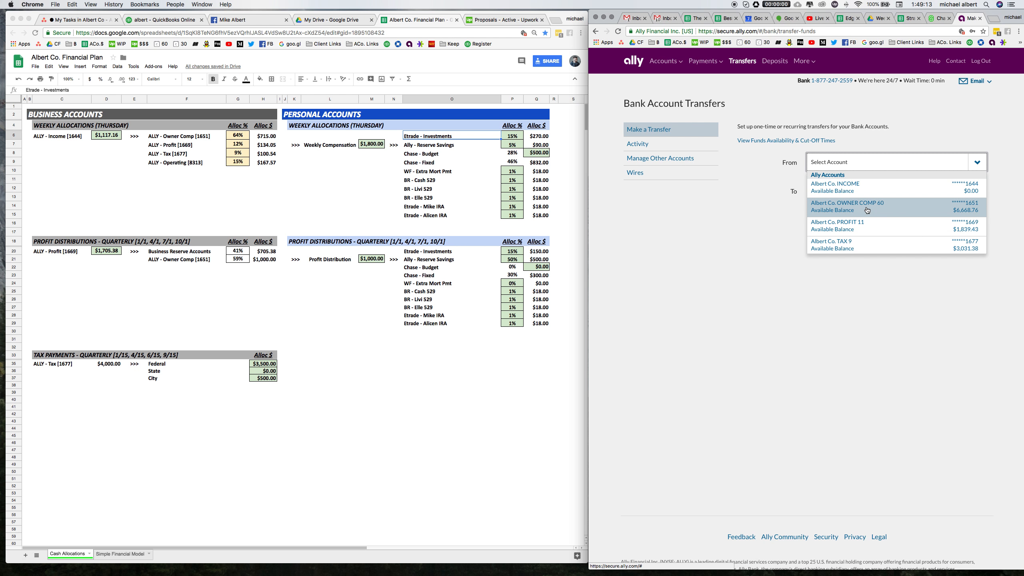
pyautogui.click(867, 210)
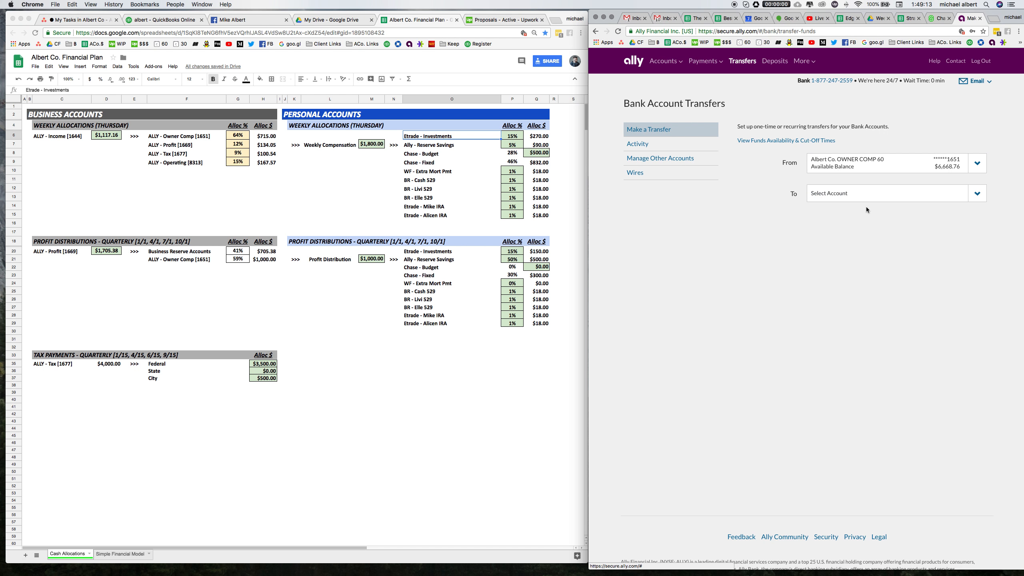
pyautogui.click(484, 136)
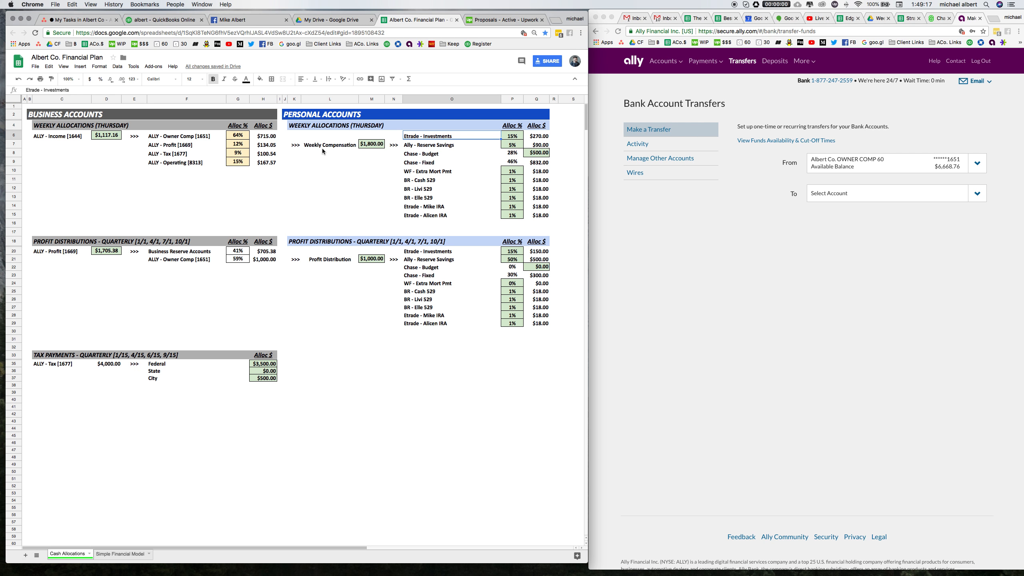
pyautogui.click(537, 137)
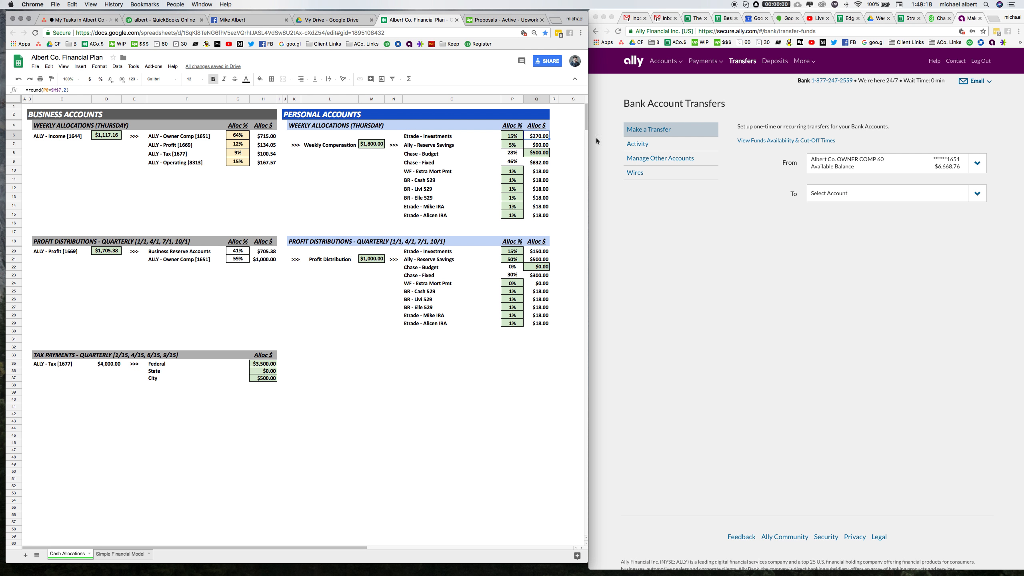
pyautogui.click(927, 194)
pyautogui.click(926, 195)
pyautogui.scroll(-2, 886, 234)
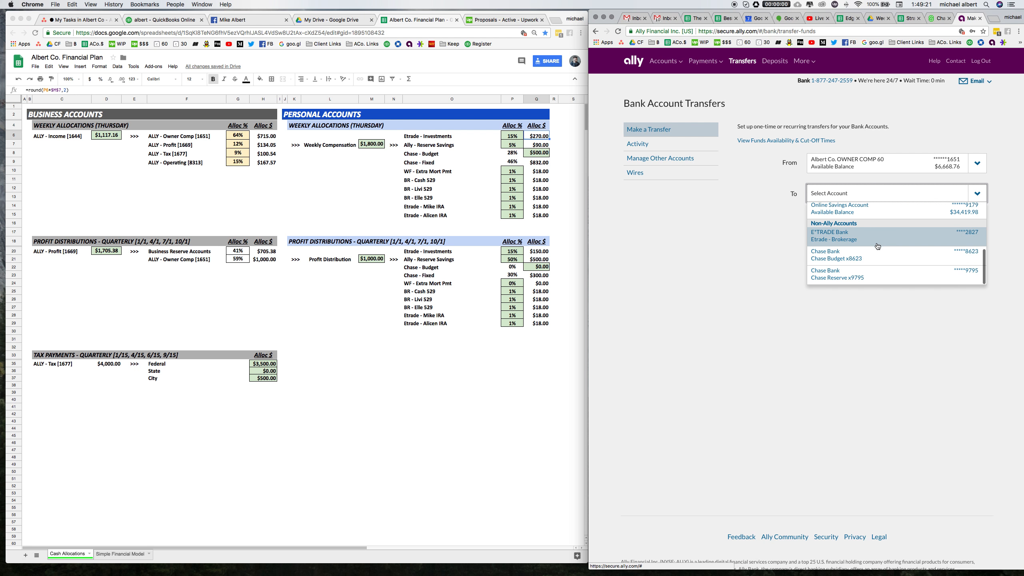
pyautogui.click(875, 238)
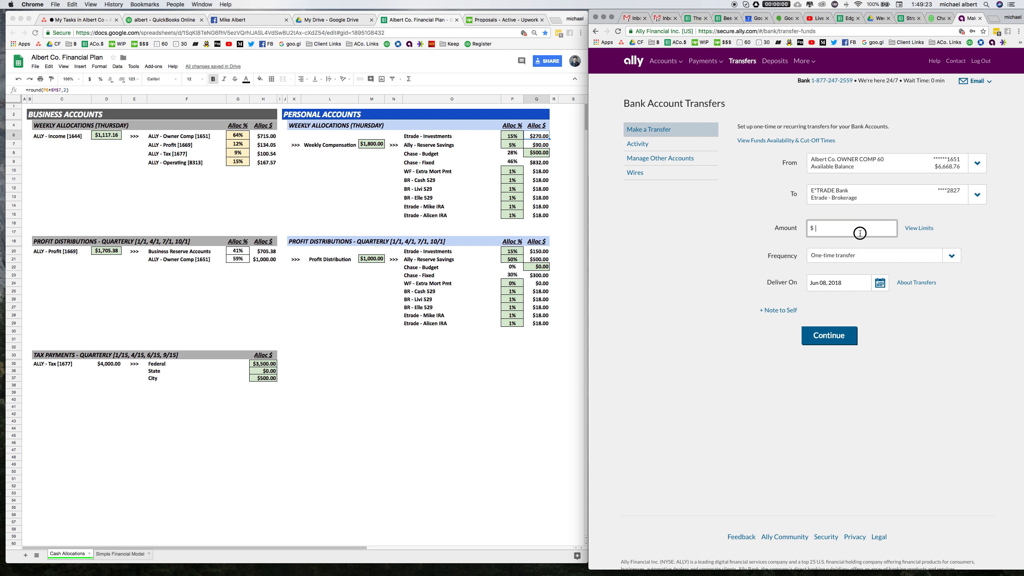
# Enter $270 from the sheet's Etrade - Investments allocation as the amount, continue and submit the transfer.
pyautogui.write('270')
pyautogui.press('Tab')
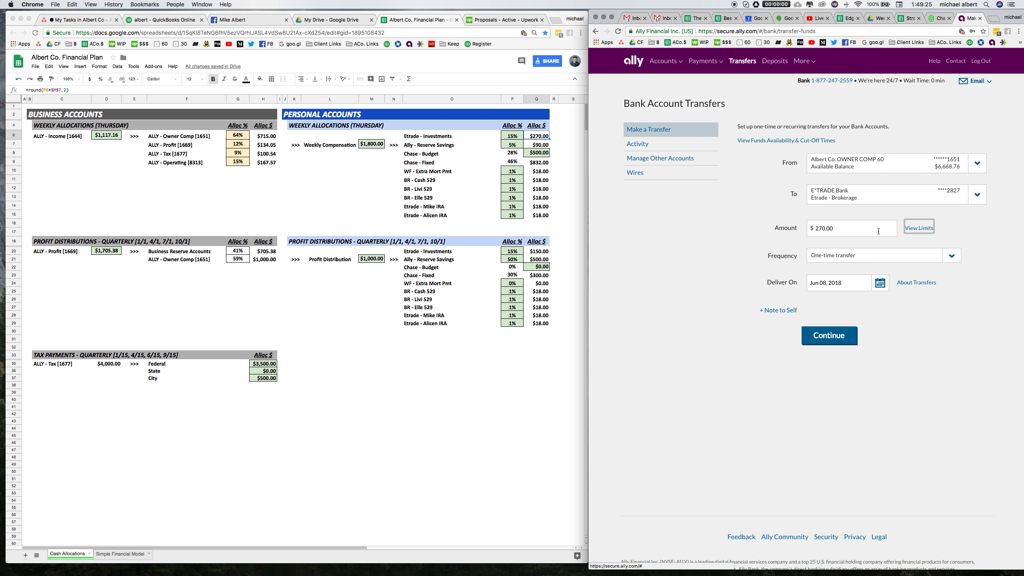
pyautogui.click(824, 341)
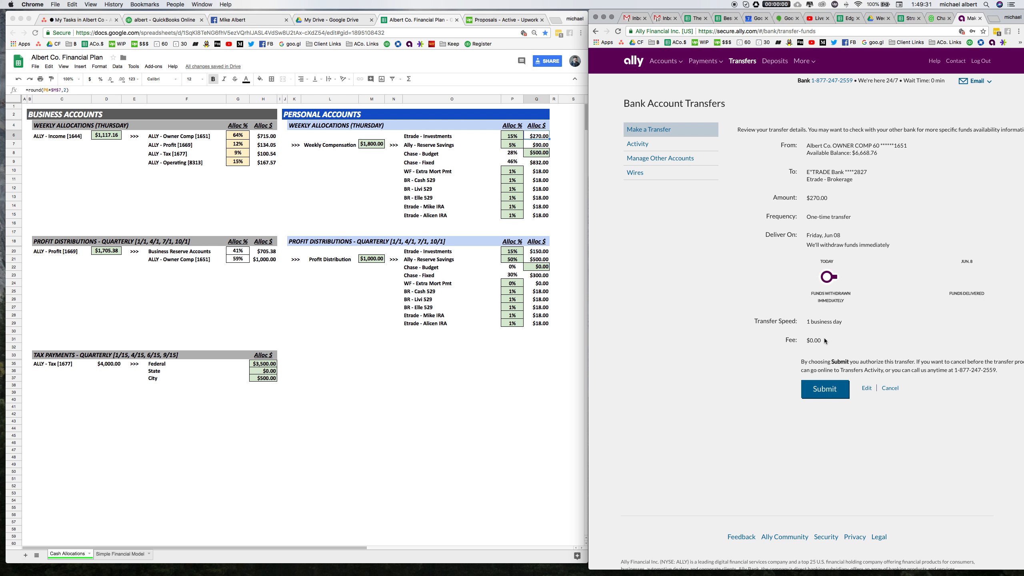
pyautogui.click(813, 392)
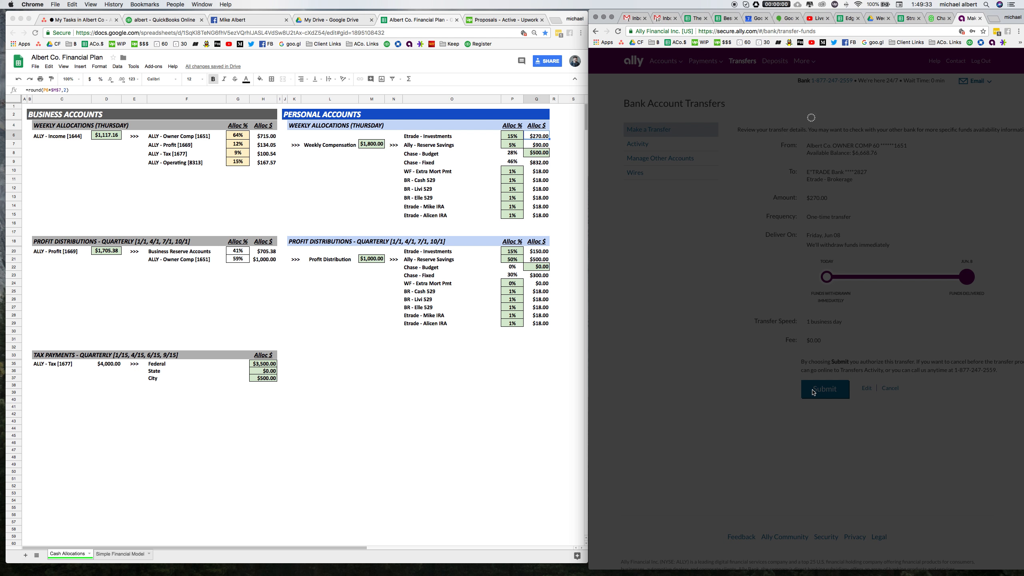
pyautogui.click(531, 140)
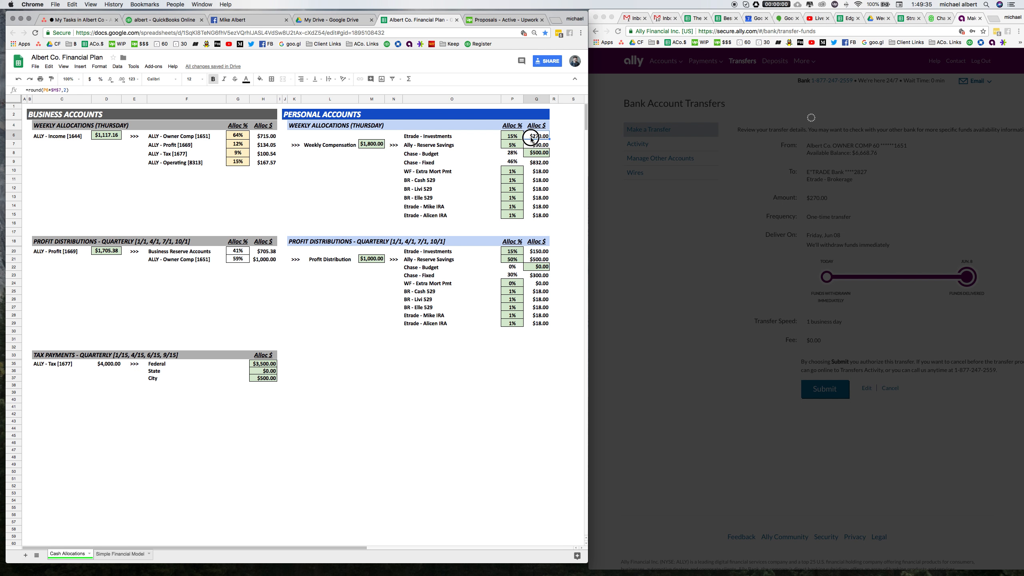
# Transfer $90 from Albert Co. OWNER COMP 60 to the Ally Online Savings Account and submit it.
pyautogui.click(522, 146)
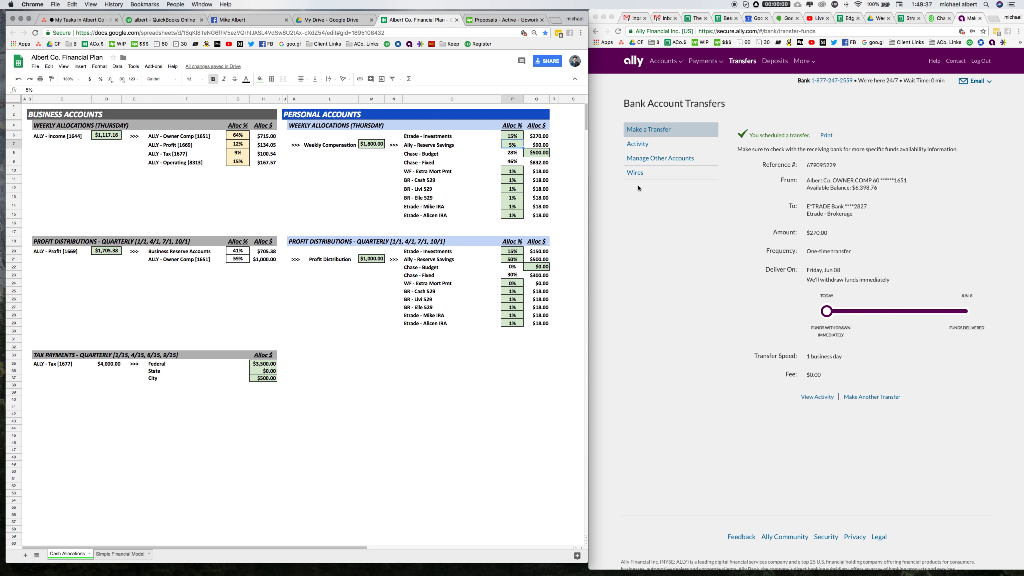
pyautogui.click(743, 63)
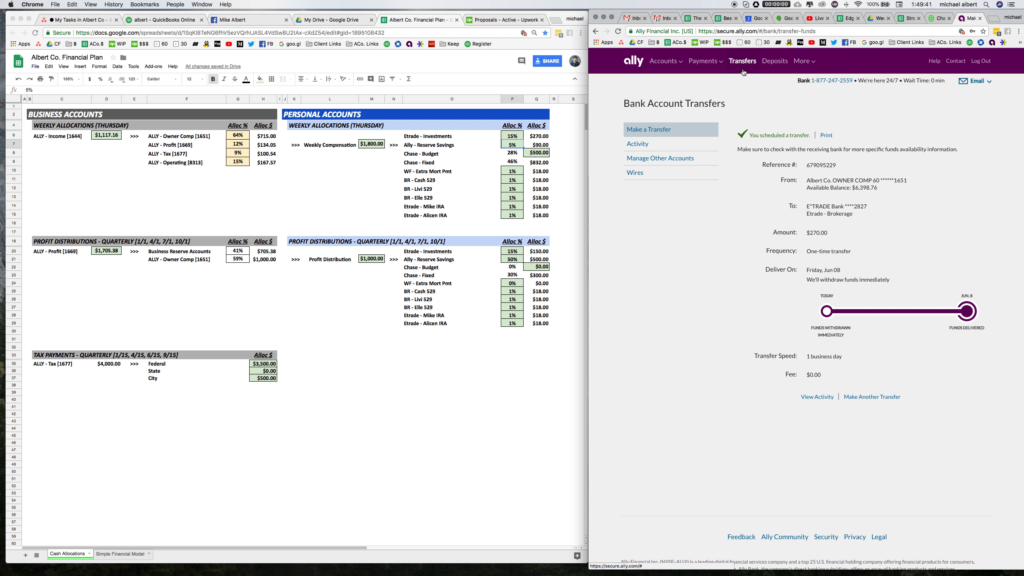
pyautogui.click(742, 61)
pyautogui.click(865, 397)
pyautogui.click(848, 169)
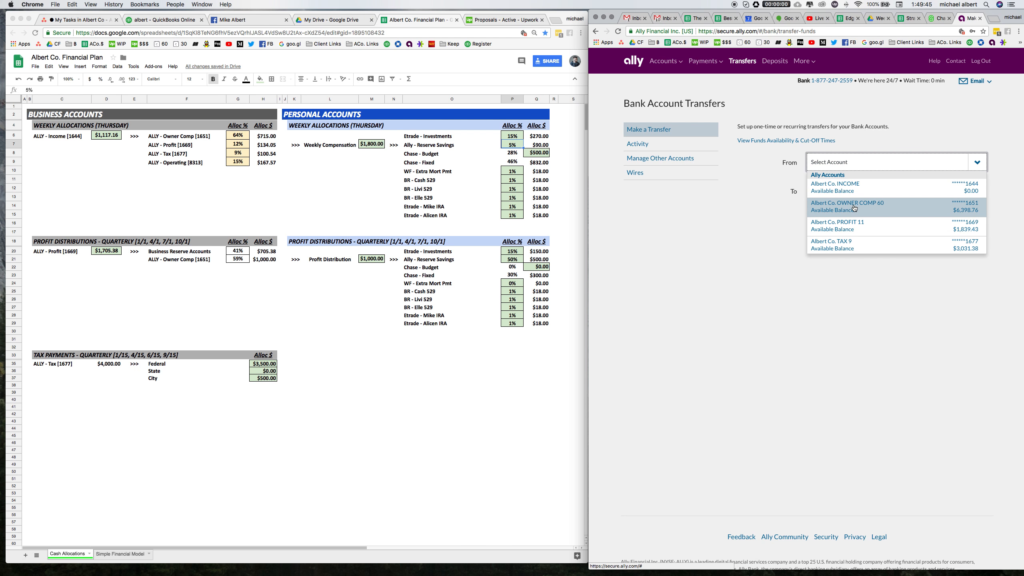
pyautogui.click(855, 207)
pyautogui.click(867, 193)
pyautogui.scroll(-5, 869, 226)
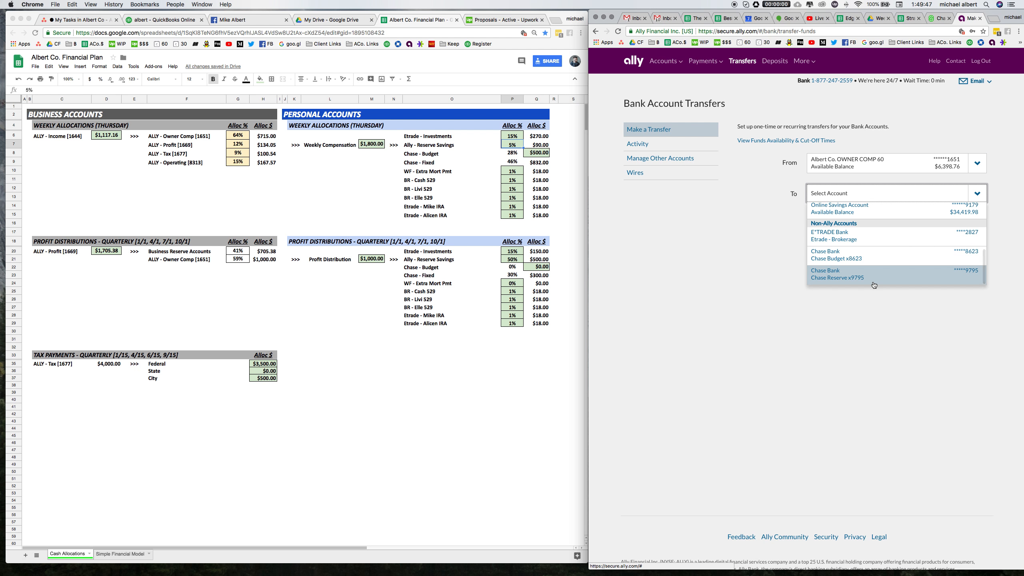
pyautogui.scroll(3, 875, 251)
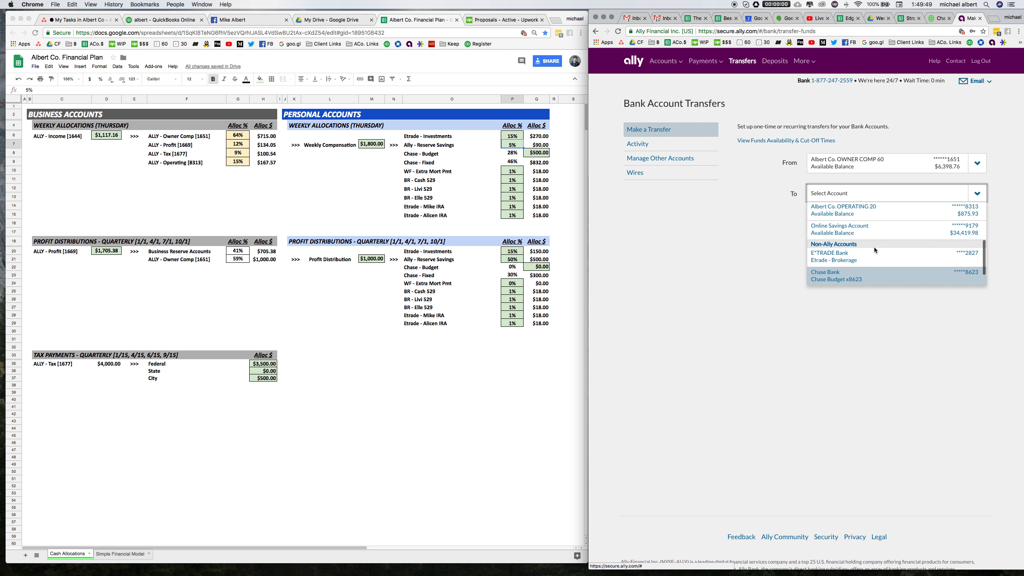
pyautogui.click(873, 236)
pyautogui.click(873, 231)
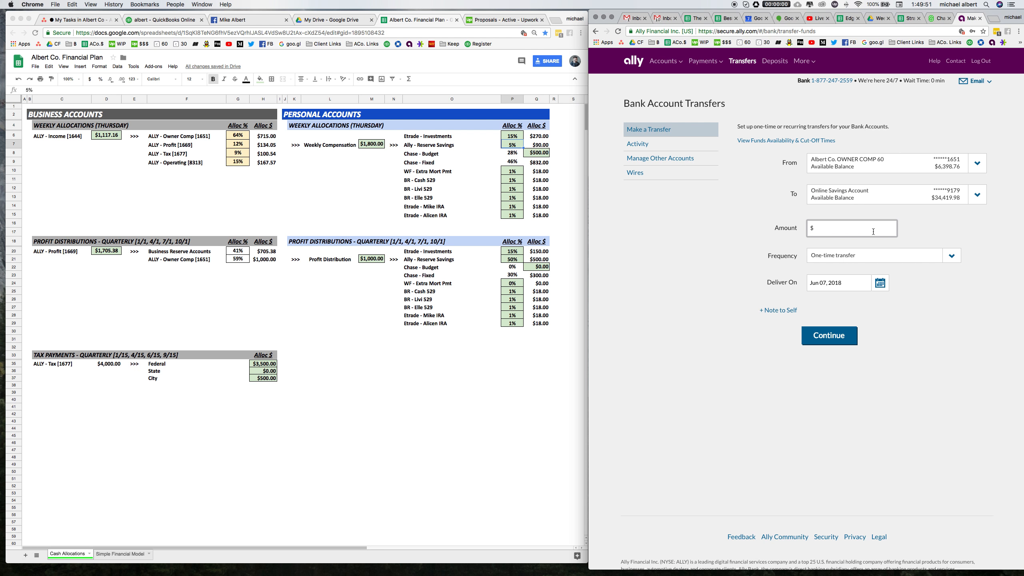
pyautogui.write('90')
pyautogui.click(829, 335)
pyautogui.click(808, 271)
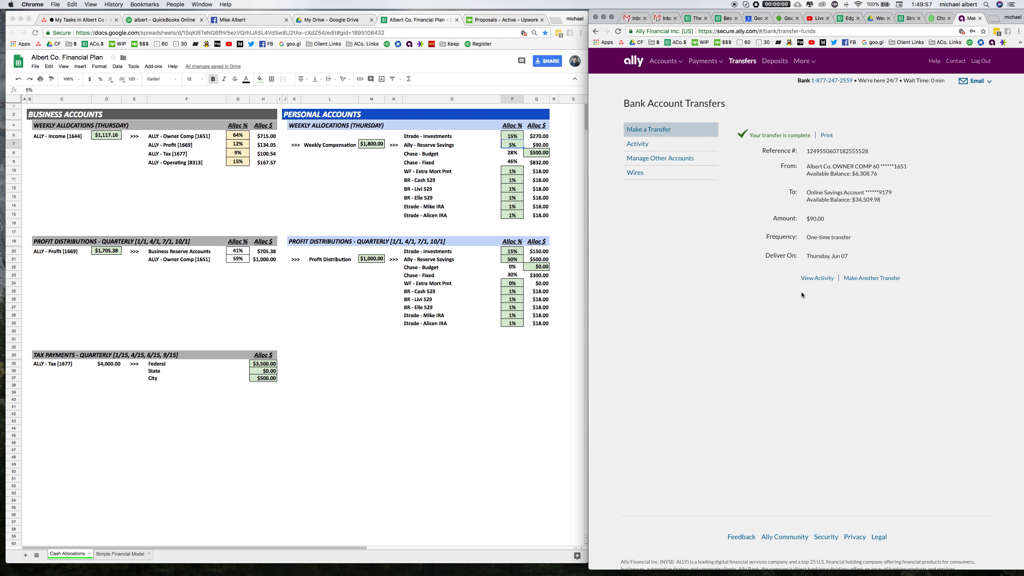
# Transfer the sheet's $500 Chase - Budget allocation from OWNER COMP 60 to Chase Budget x8623 and submit it.
pyautogui.click(510, 156)
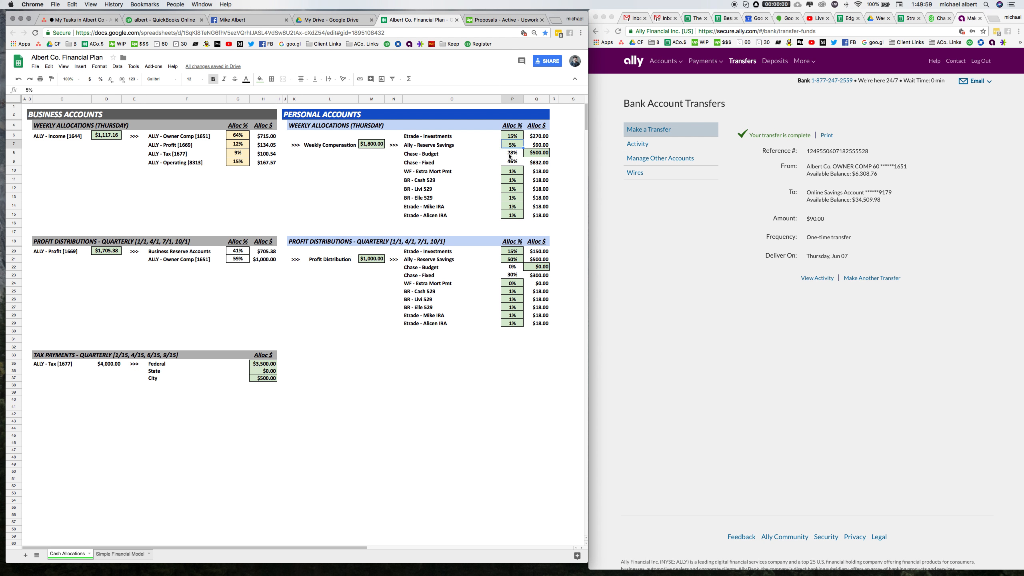
pyautogui.click(536, 153)
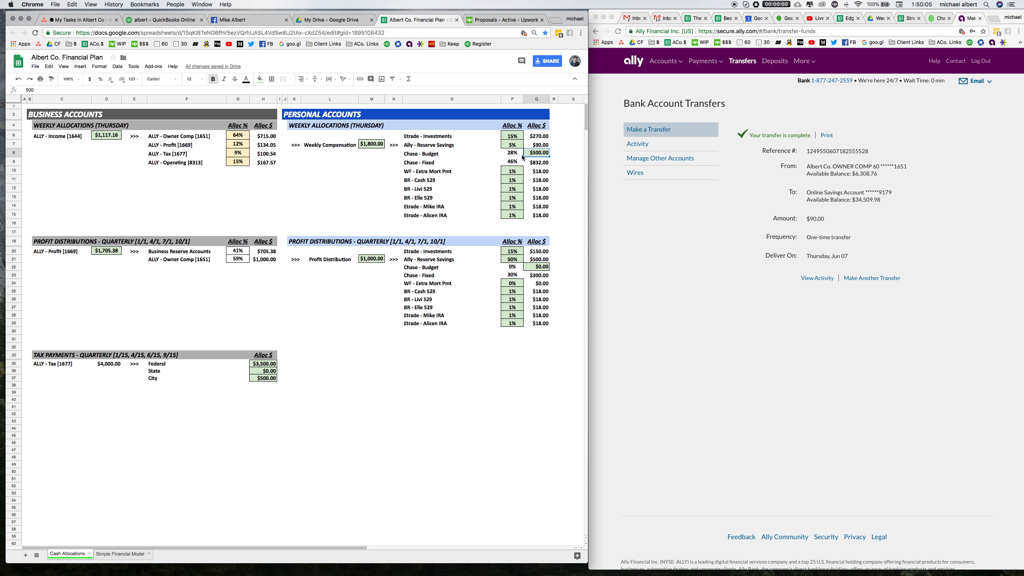
pyautogui.click(764, 147)
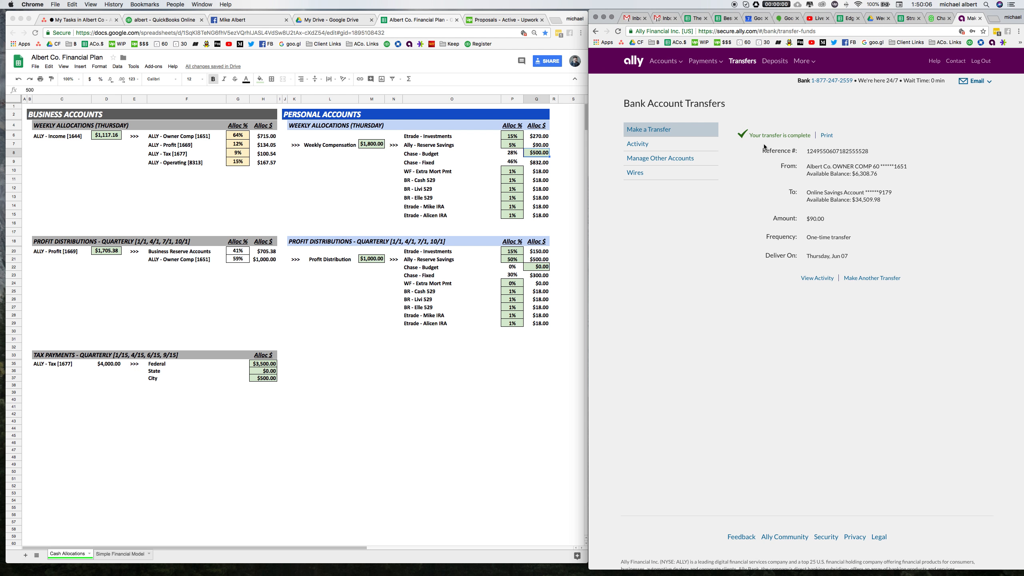
pyautogui.click(871, 279)
pyautogui.click(871, 170)
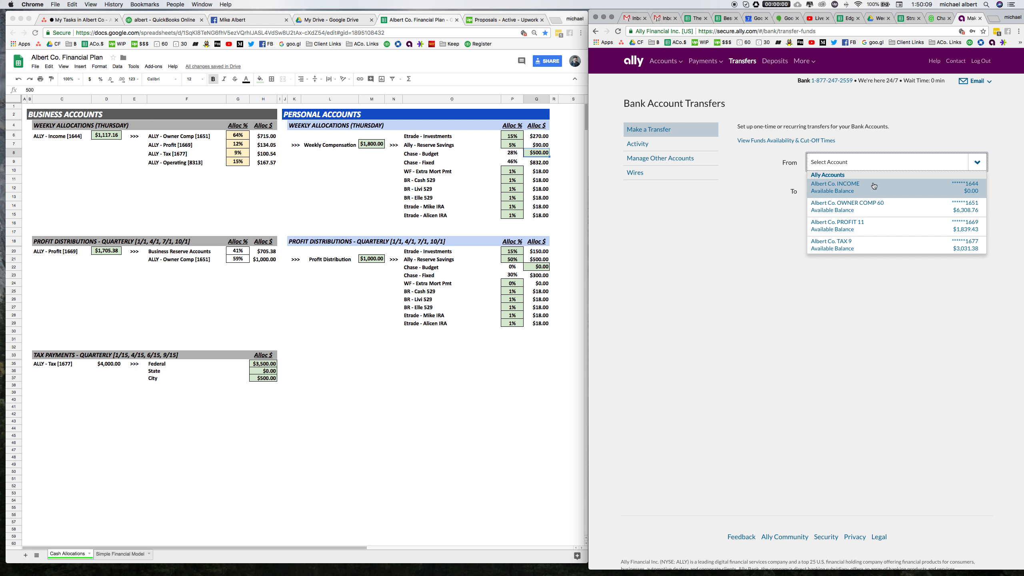
pyautogui.click(877, 205)
pyautogui.click(867, 197)
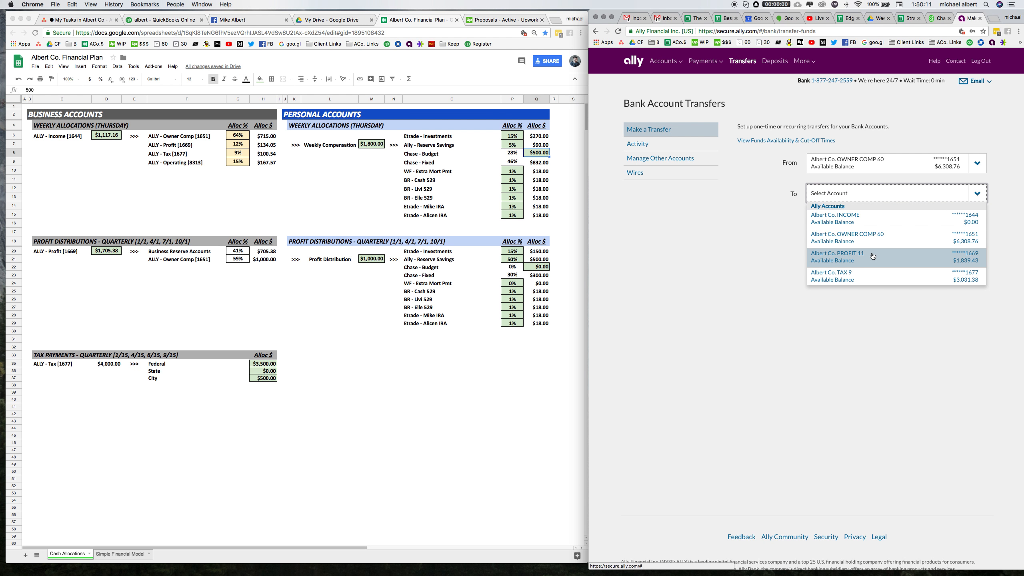
pyautogui.scroll(-5, 873, 250)
pyautogui.scroll(-2, 872, 256)
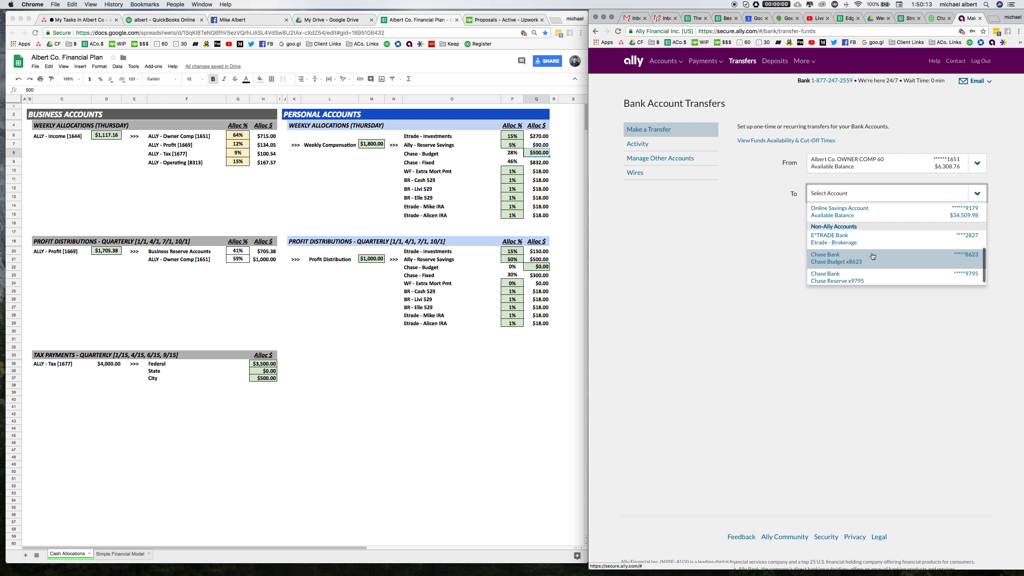
pyautogui.click(835, 261)
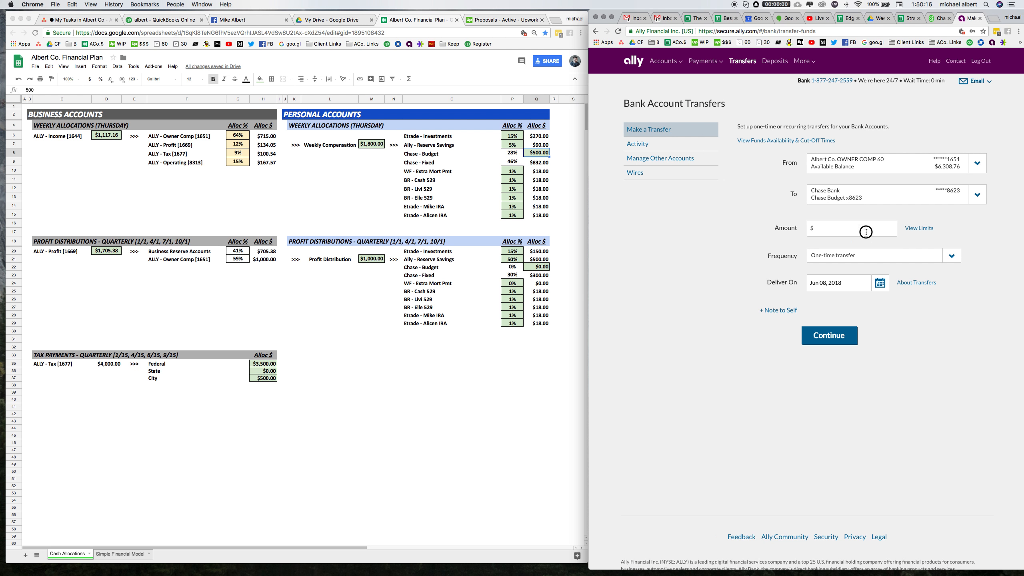
pyautogui.click(866, 232)
pyautogui.write('500')
pyautogui.press('Tab')
pyautogui.click(831, 337)
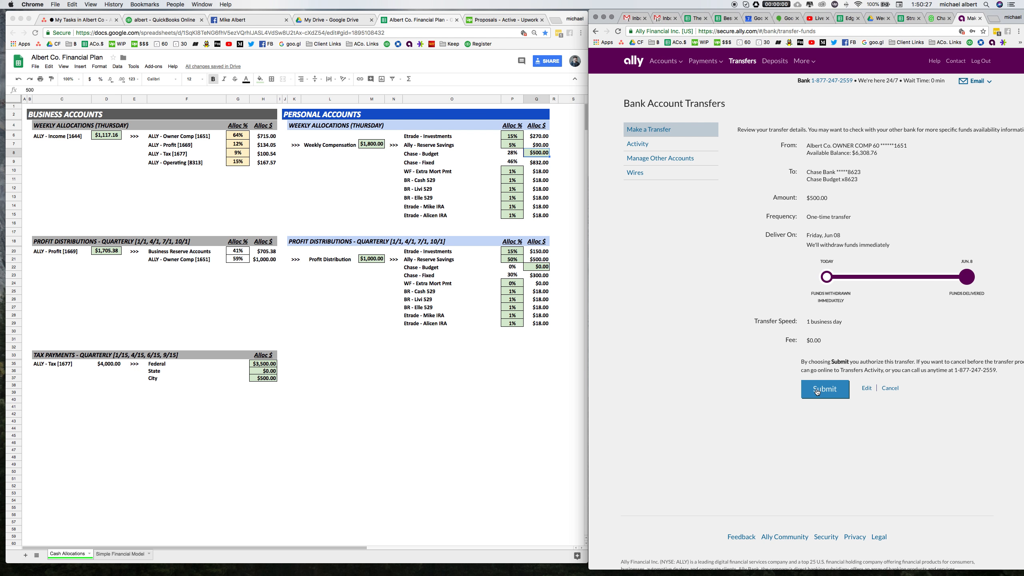
pyautogui.click(817, 392)
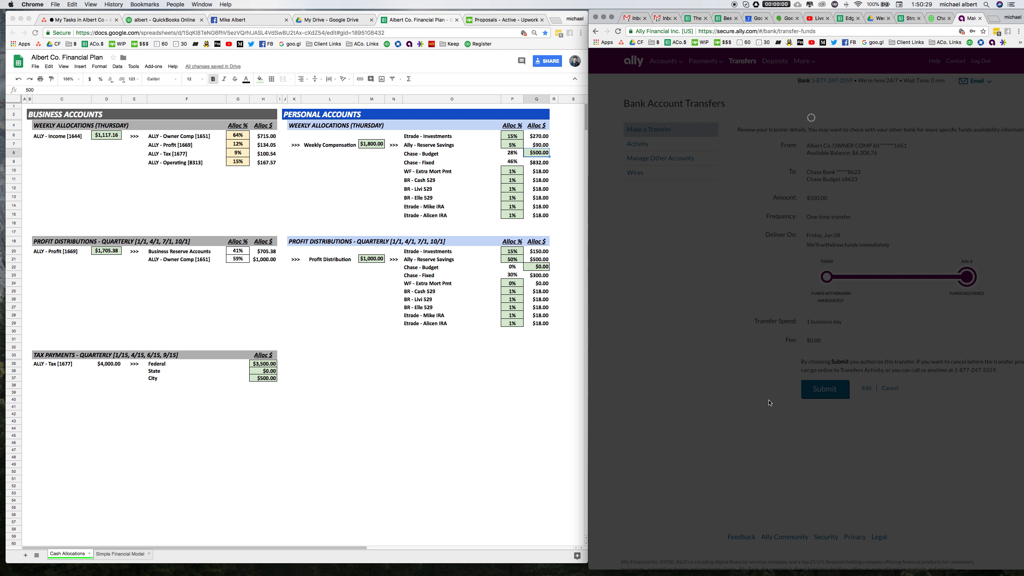
# Transfer the sheet's $832 Chase - Fixed allocation from OWNER COMP 60 to Chase Reserve x9795 and submit it.
pyautogui.click(508, 162)
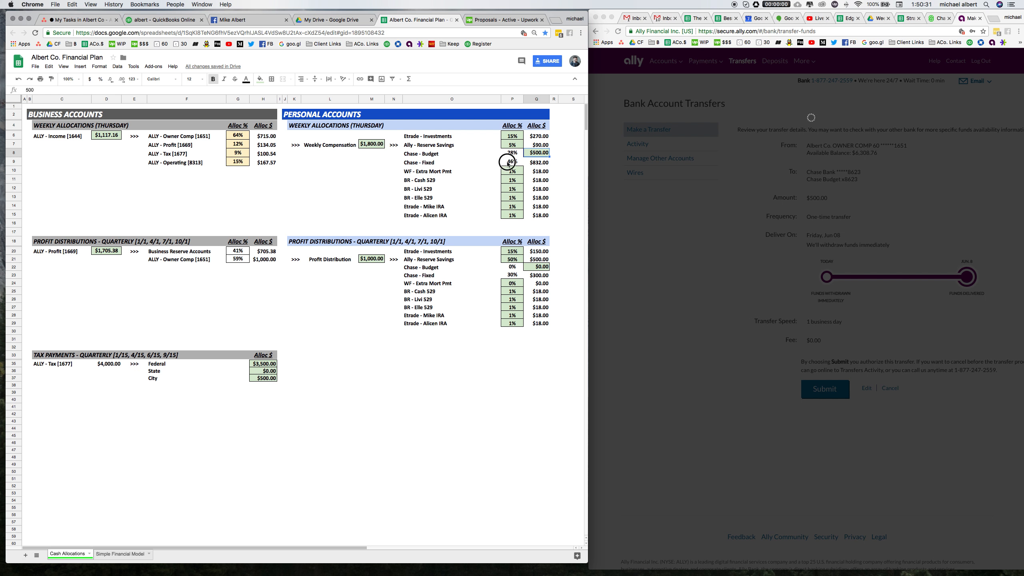
pyautogui.press('Right')
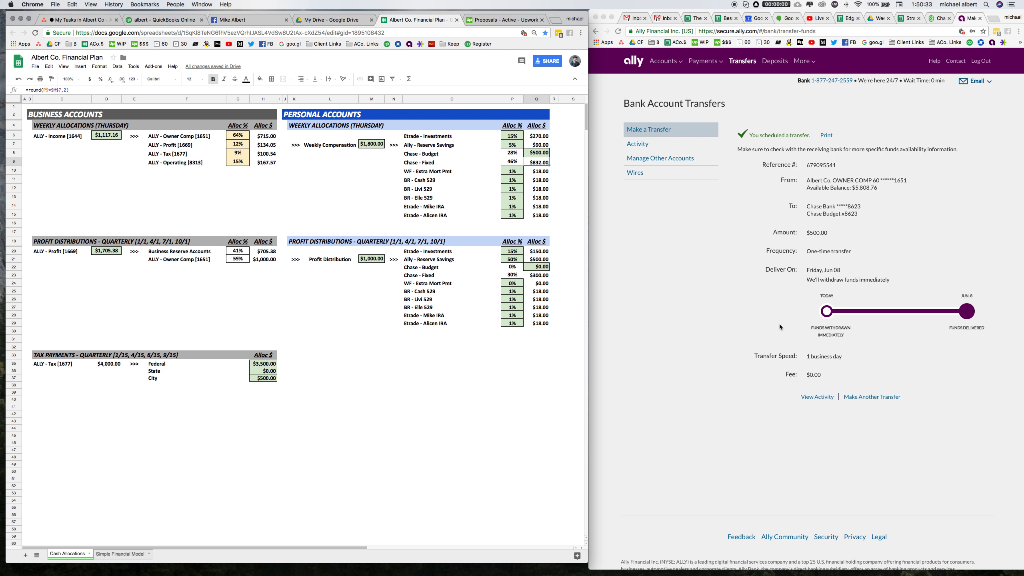
pyautogui.click(863, 395)
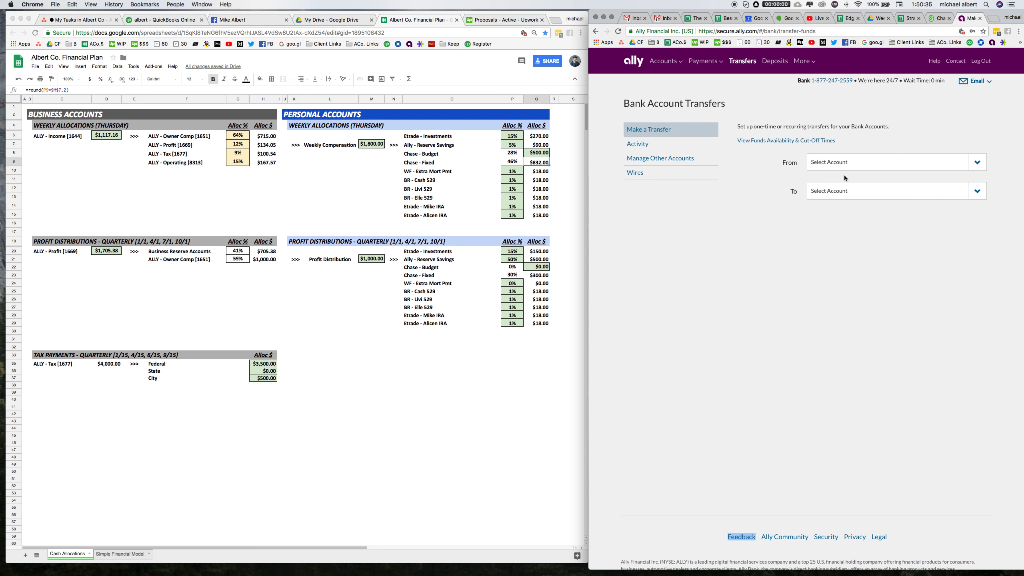
pyautogui.click(853, 160)
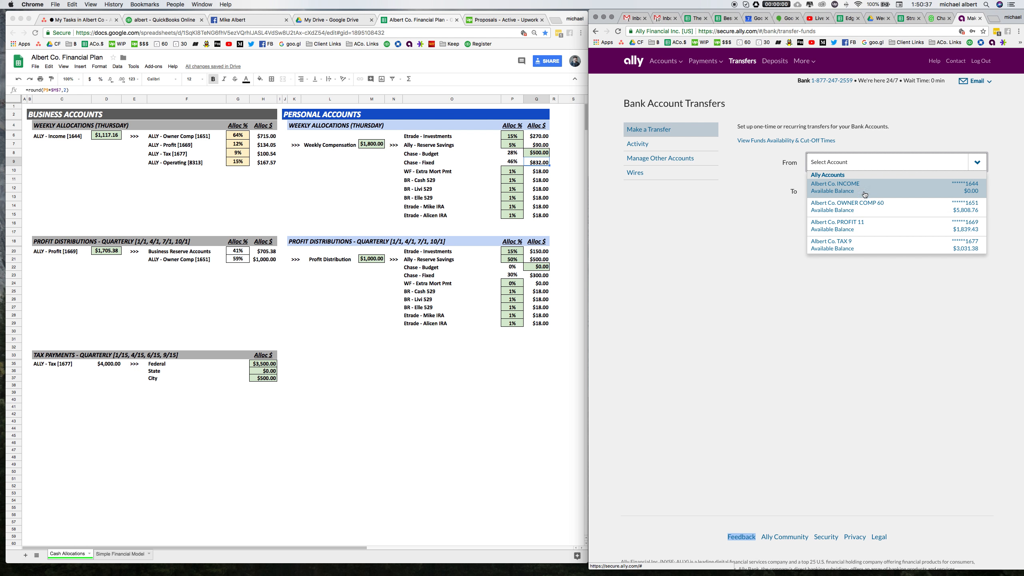
pyautogui.click(869, 207)
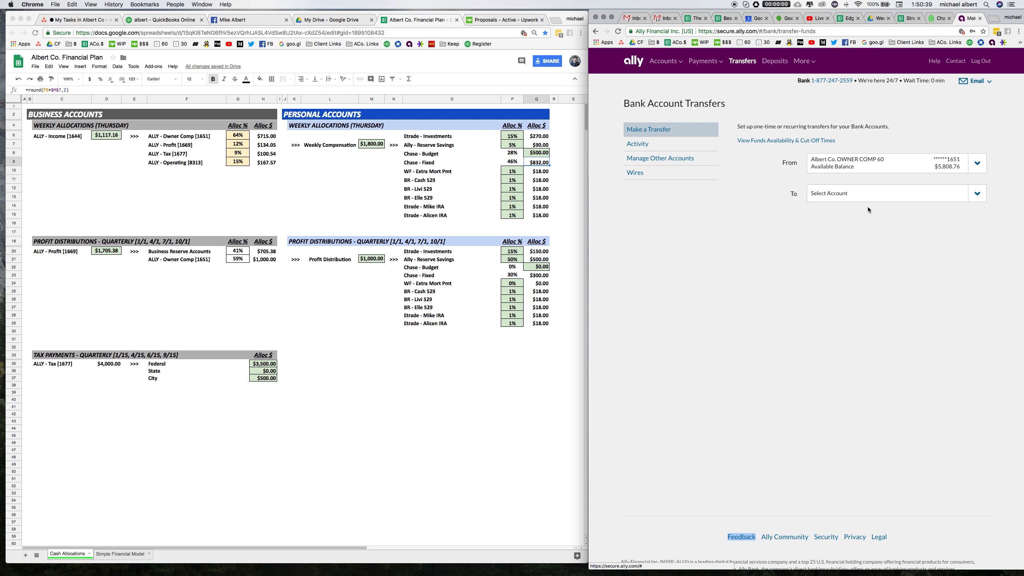
pyautogui.click(863, 201)
pyautogui.scroll(-3, 867, 250)
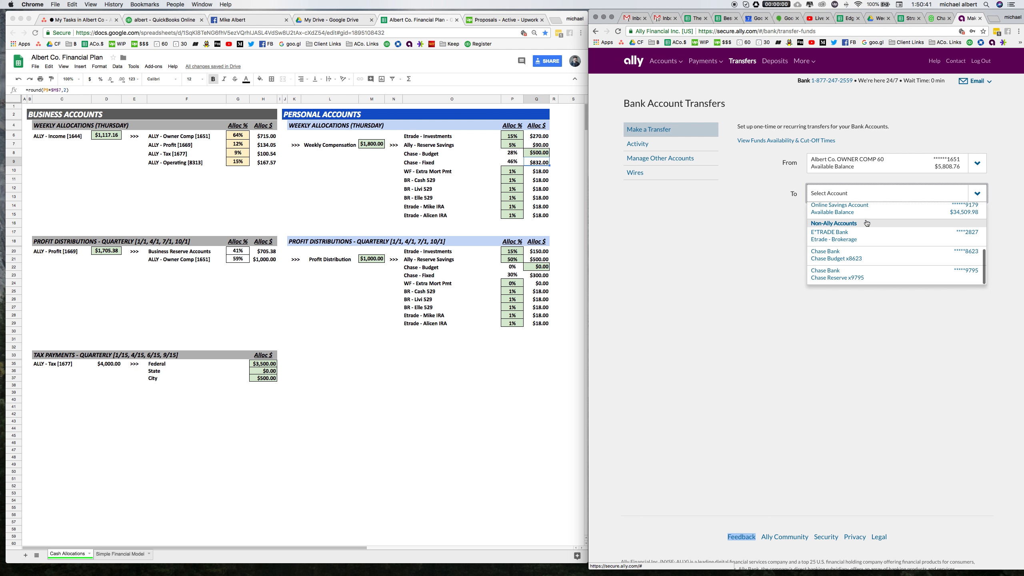
pyautogui.click(859, 274)
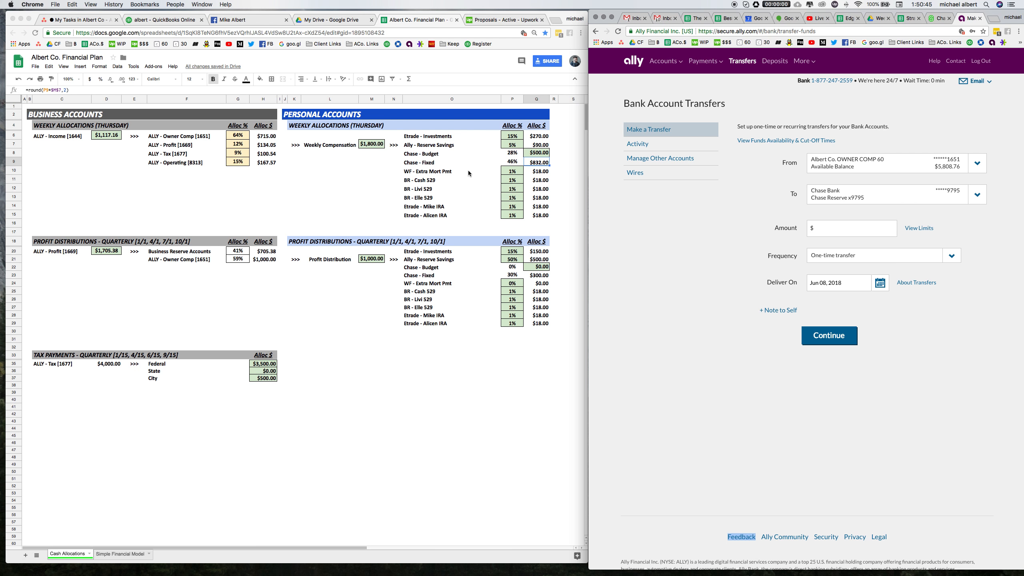
pyautogui.click(848, 231)
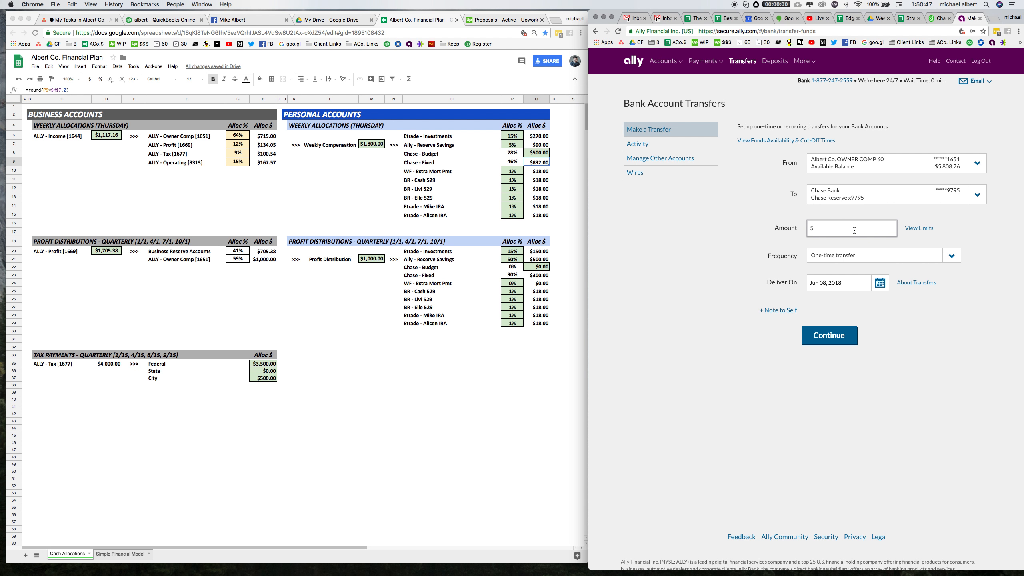
pyautogui.write('832')
pyautogui.click(830, 342)
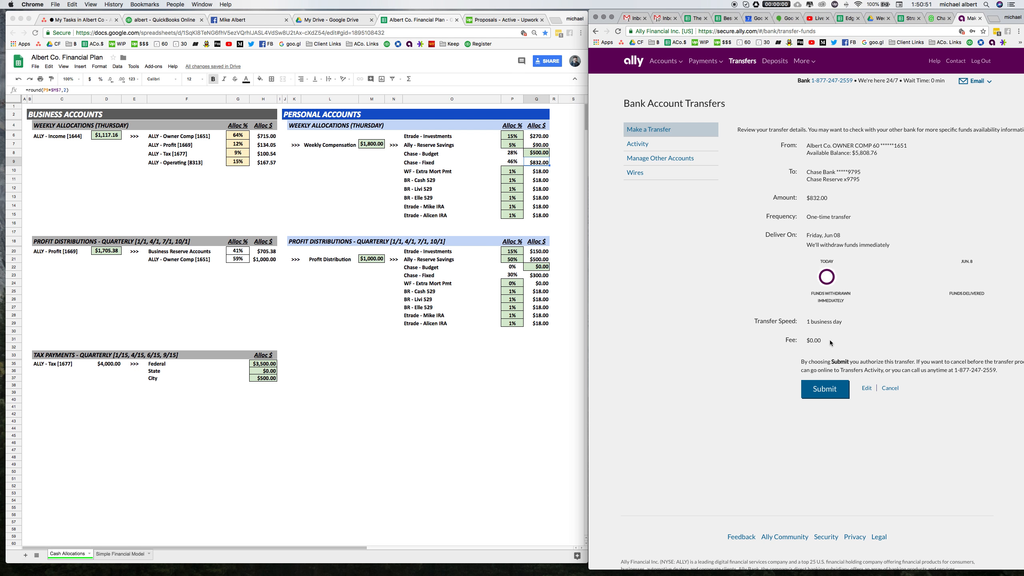
pyautogui.click(525, 172)
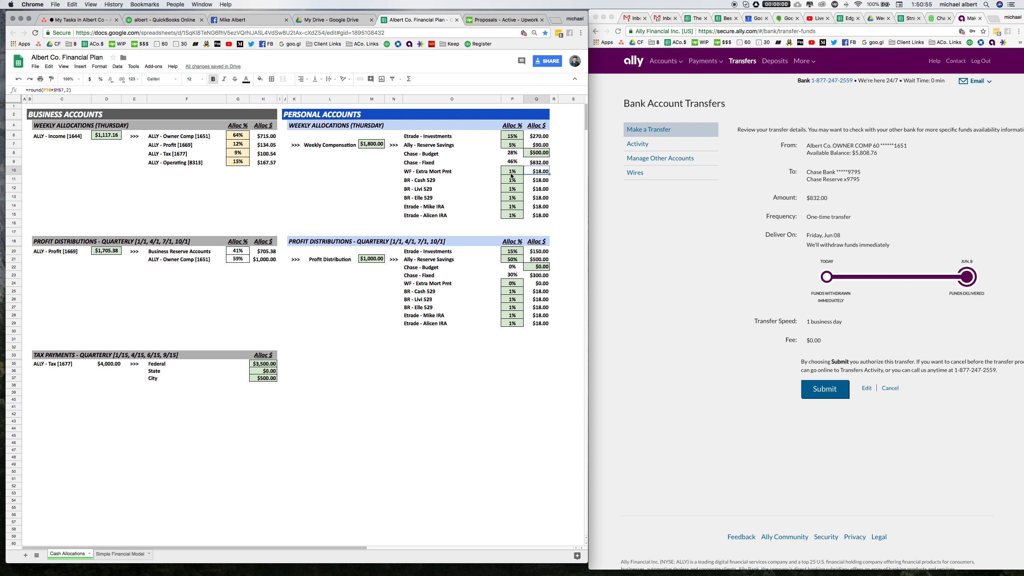
pyautogui.click(805, 388)
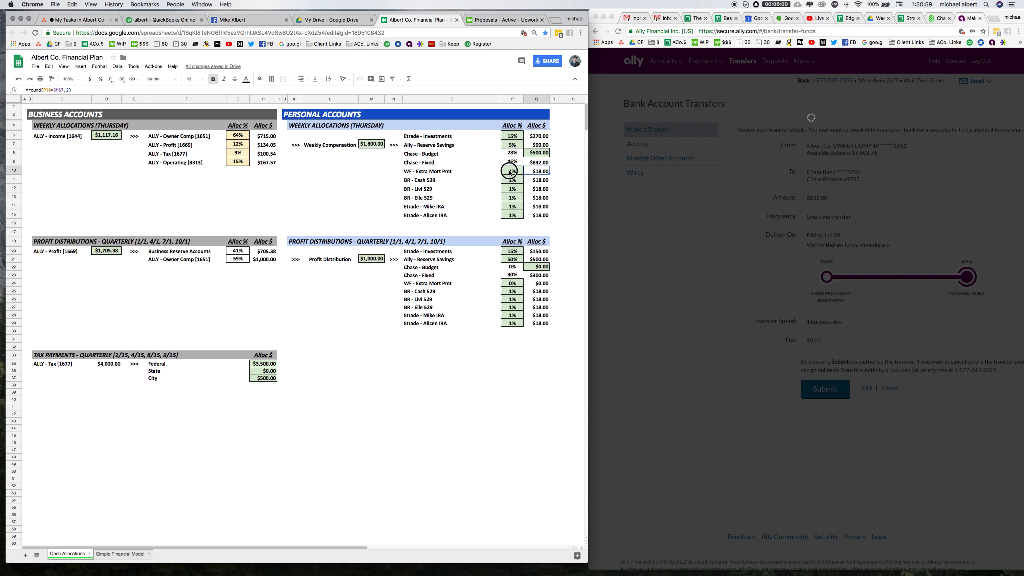
# Review the remaining 1% allocation rows, from WF - Extra Mort Pmt to Etrade - Alicen IRA, and their combined amounts.
pyautogui.moveTo(510, 174); pyautogui.dragTo(511, 217)
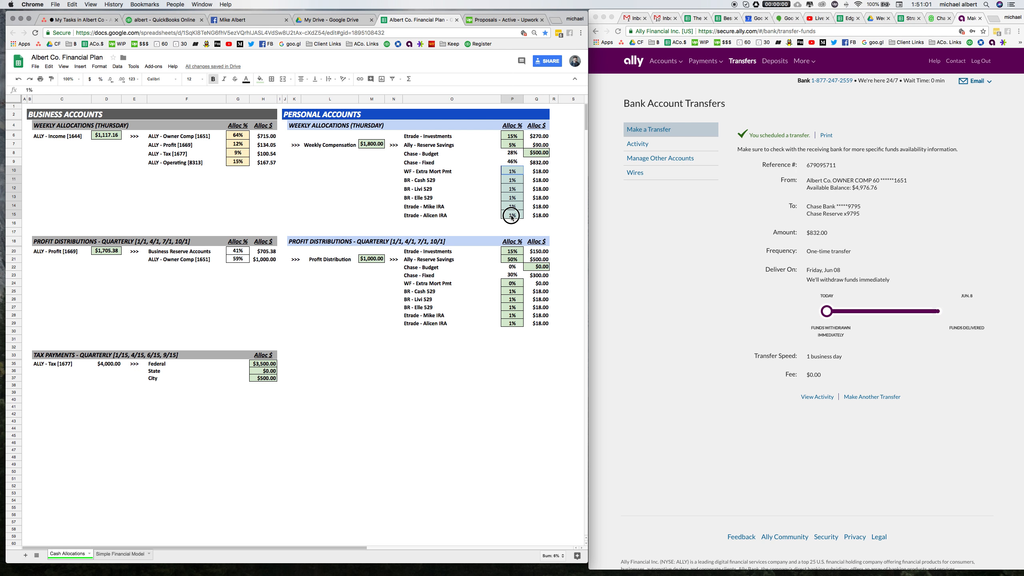
pyautogui.click(534, 173)
pyautogui.click(538, 179)
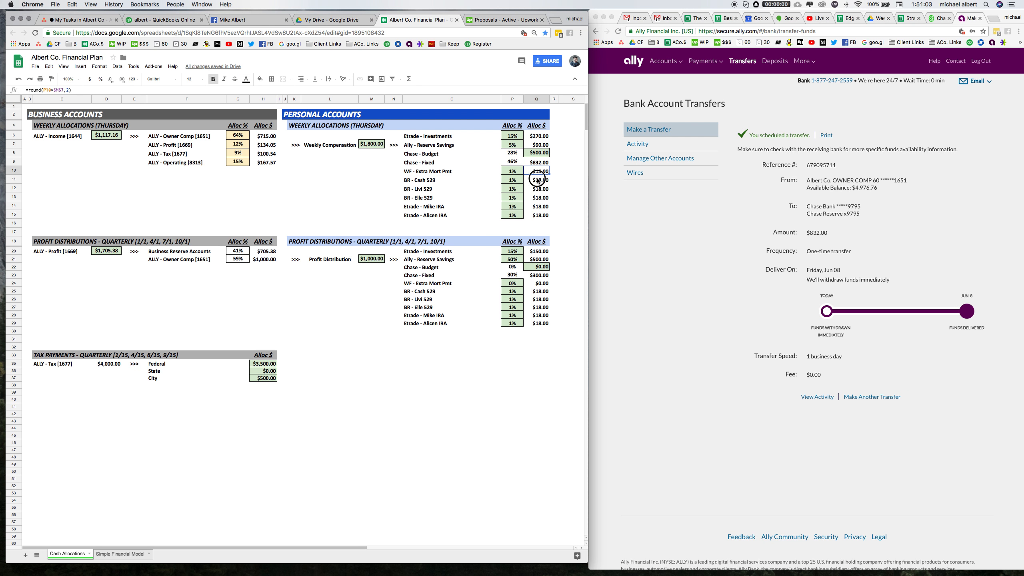
pyautogui.click(538, 188)
pyautogui.click(540, 196)
pyautogui.click(540, 207)
pyautogui.click(540, 215)
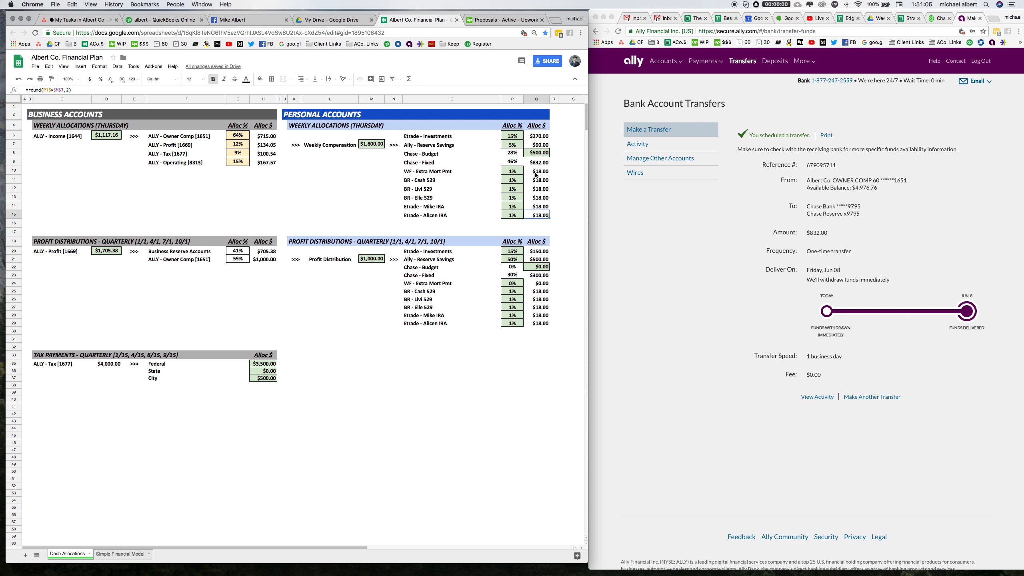
pyautogui.moveTo(536, 172); pyautogui.dragTo(540, 216)
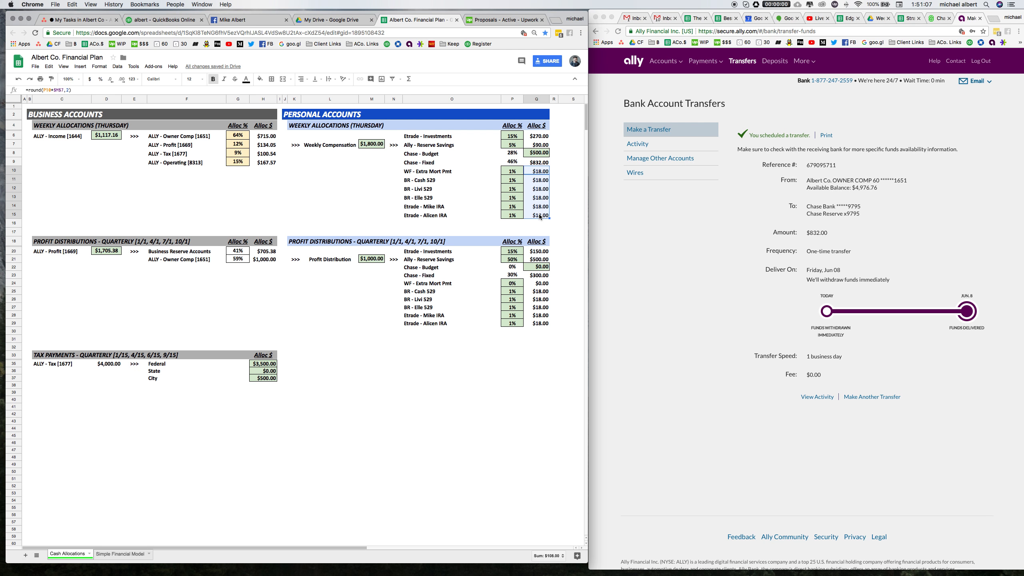
pyautogui.click(433, 173)
pyautogui.click(430, 181)
pyautogui.click(431, 189)
pyautogui.click(432, 198)
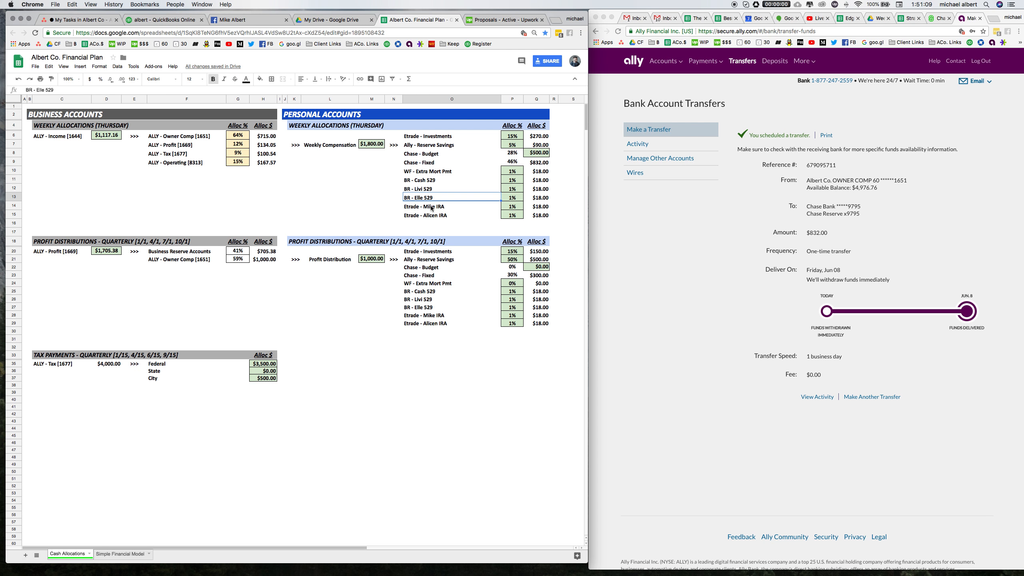
pyautogui.click(432, 207)
pyautogui.click(433, 216)
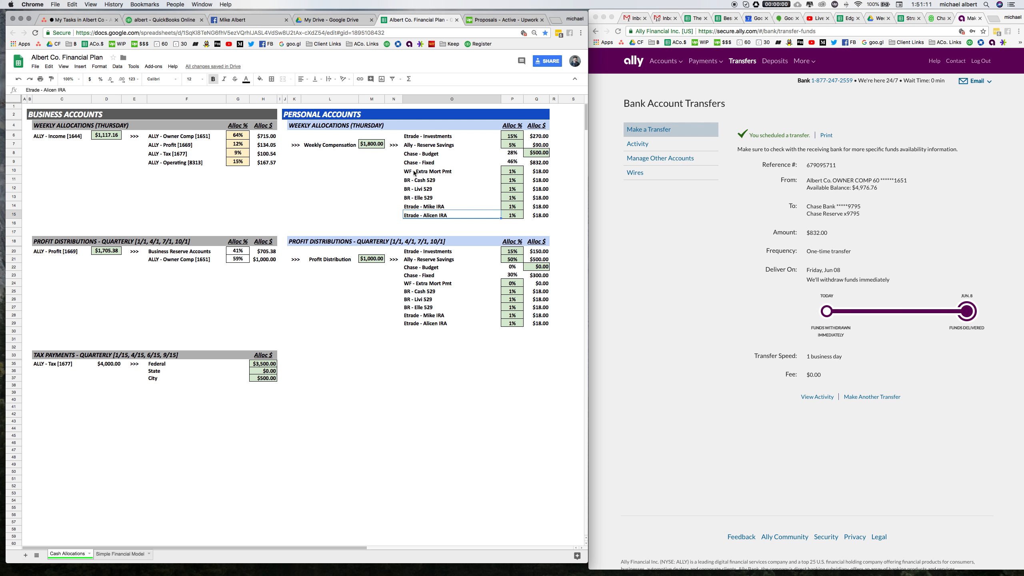
pyautogui.moveTo(423, 172); pyautogui.dragTo(536, 173)
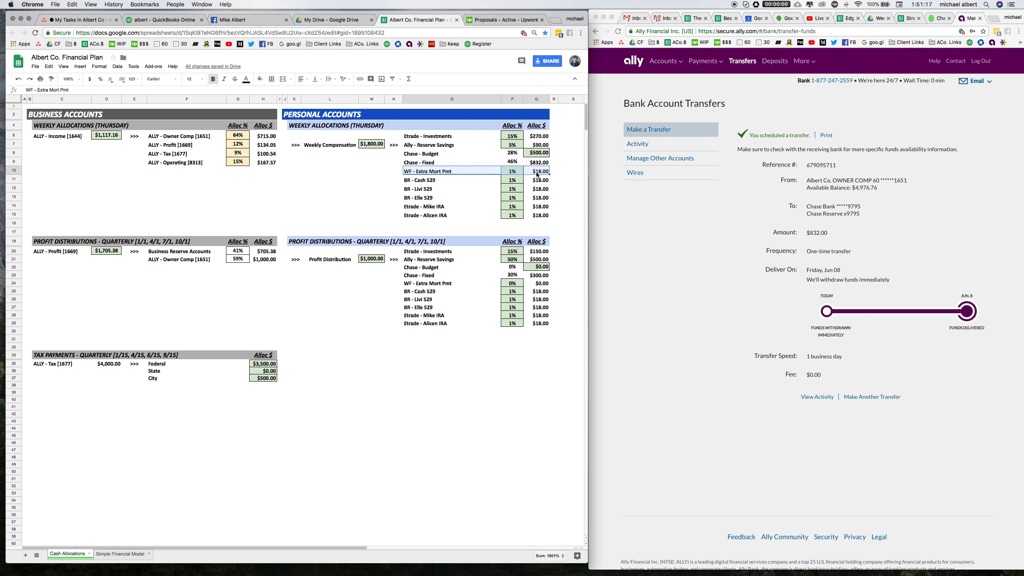
# Select the 1% allocation percentages from WF - Extra Mort Pmt to Etrade - Alicen IRA to check their combined share.
pyautogui.click(510, 174)
pyautogui.moveTo(412, 180); pyautogui.dragTo(511, 214)
pyautogui.moveTo(512, 180); pyautogui.dragTo(516, 216)
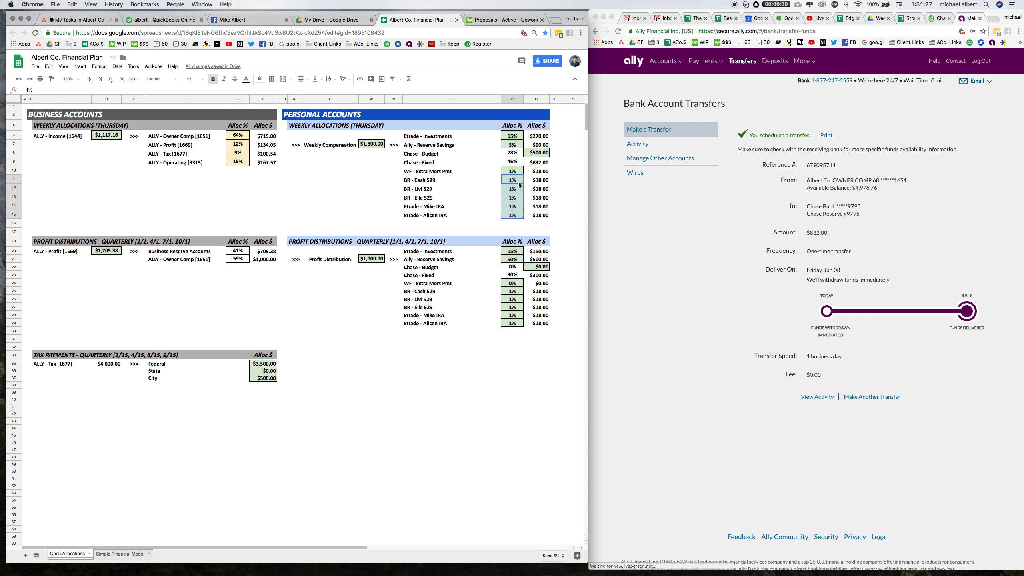
pyautogui.moveTo(516, 182); pyautogui.dragTo(519, 214)
pyautogui.press('Up')
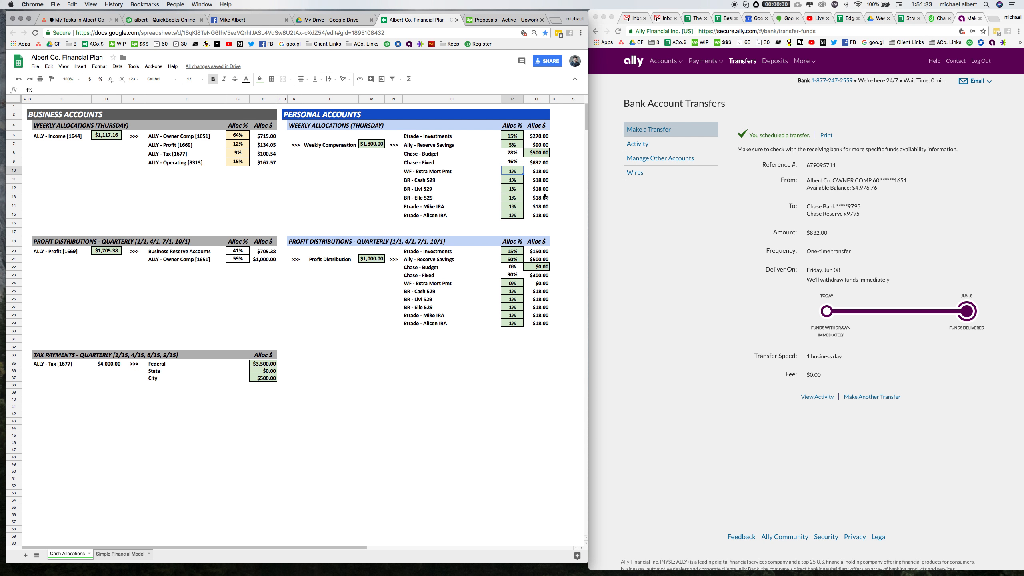
pyautogui.moveTo(515, 182); pyautogui.dragTo(515, 217)
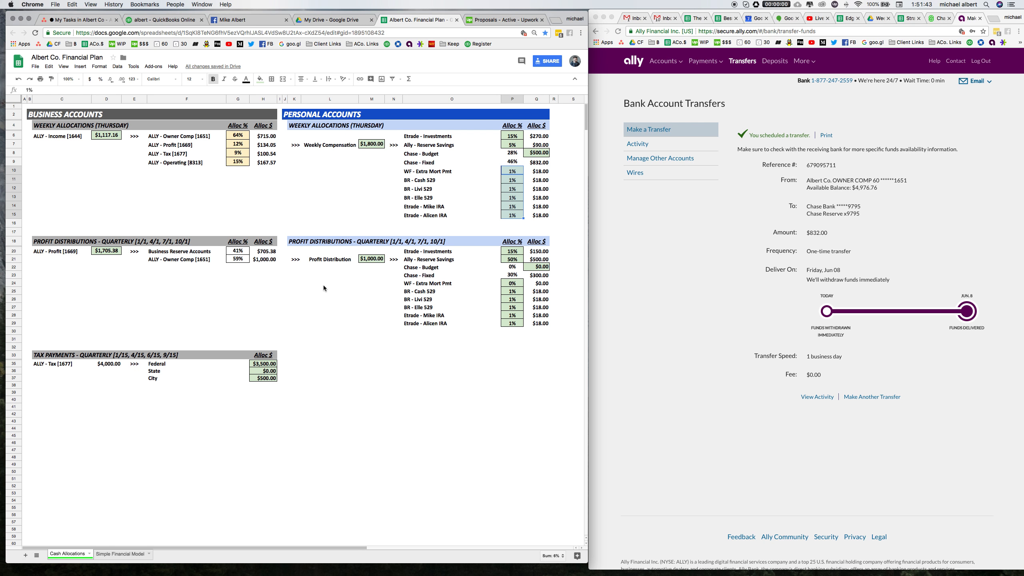
# Examine the quarterly Tax Payments section's Federal, State and City amounts for ALLY - Tax.
pyautogui.click(267, 291)
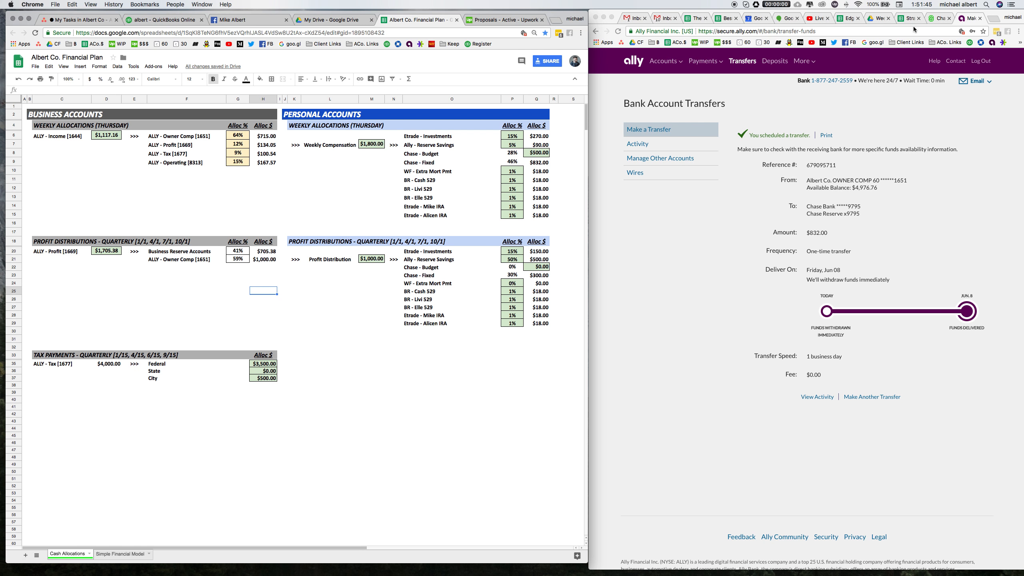
pyautogui.click(918, 3)
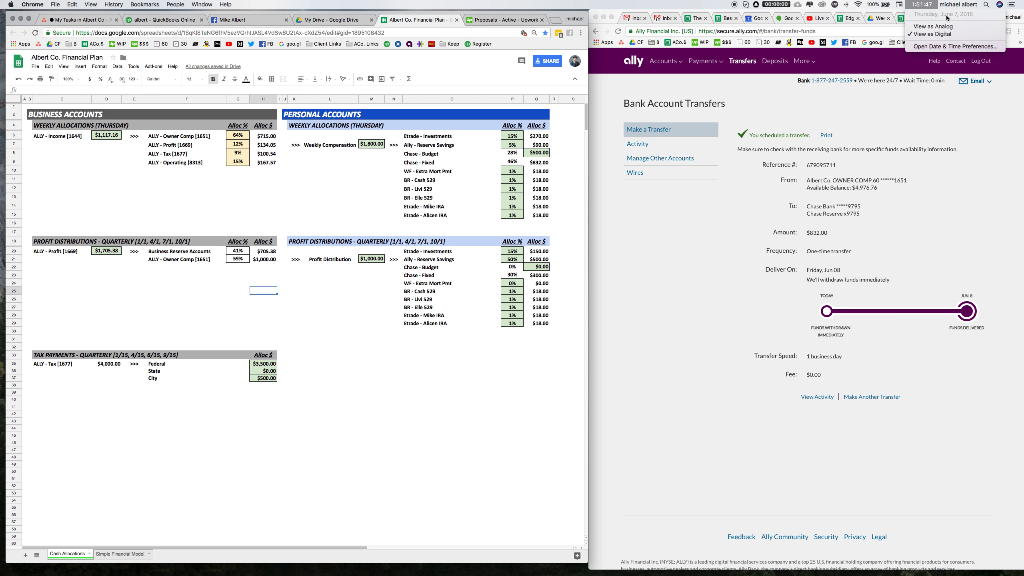
pyautogui.click(254, 301)
pyautogui.click(240, 308)
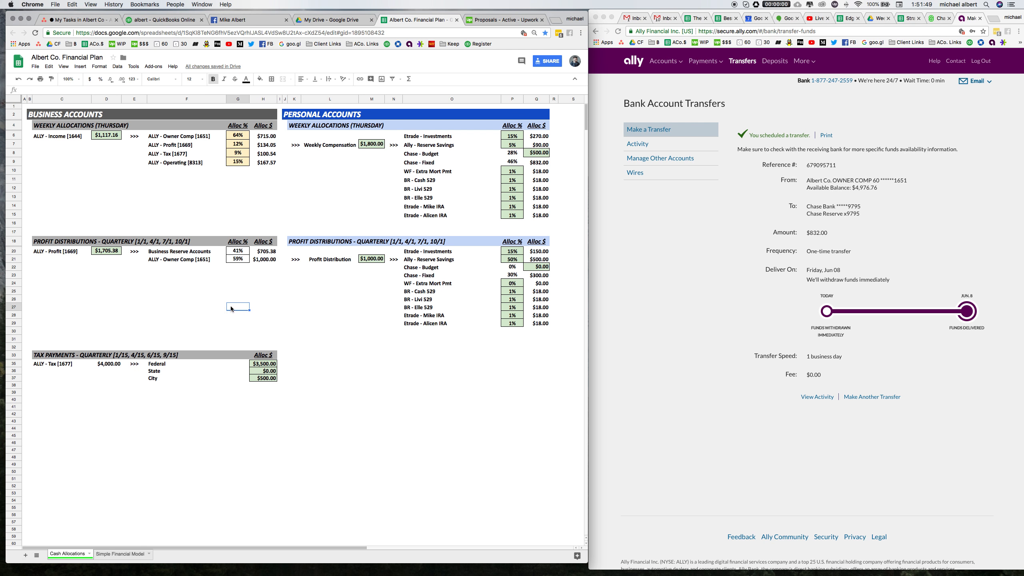
pyautogui.click(153, 357)
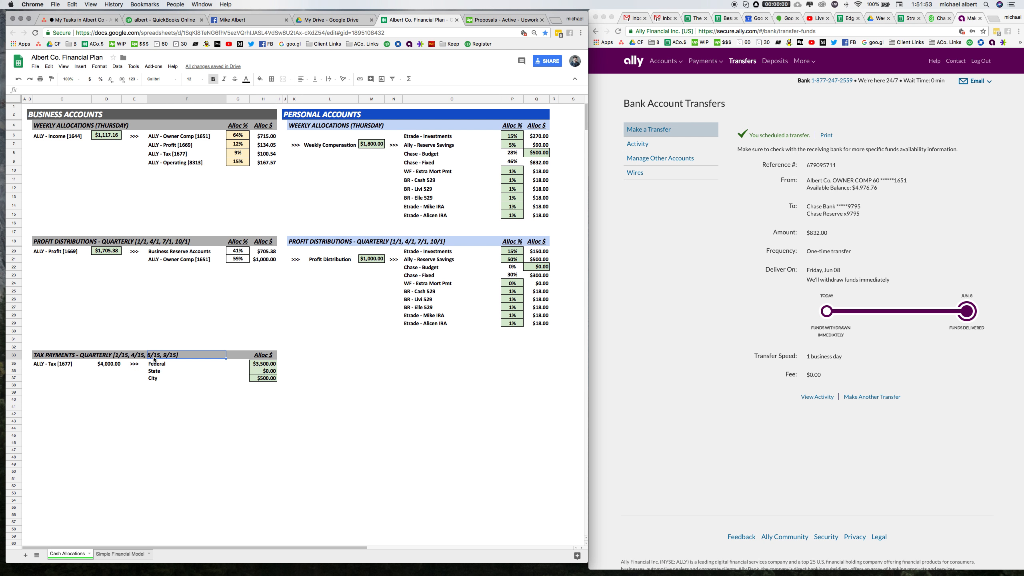
pyautogui.click(158, 365)
pyautogui.click(263, 364)
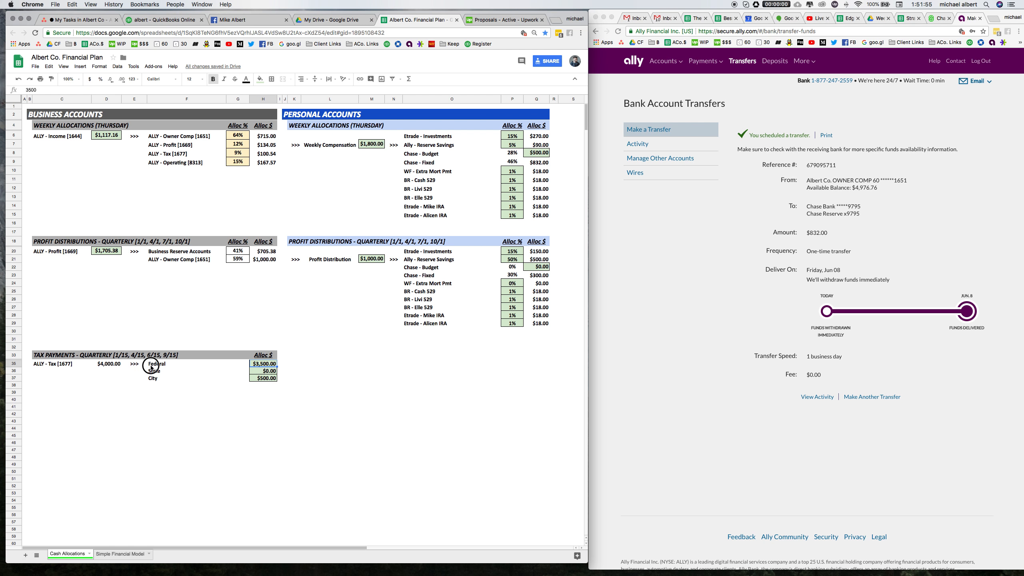
pyautogui.click(151, 364)
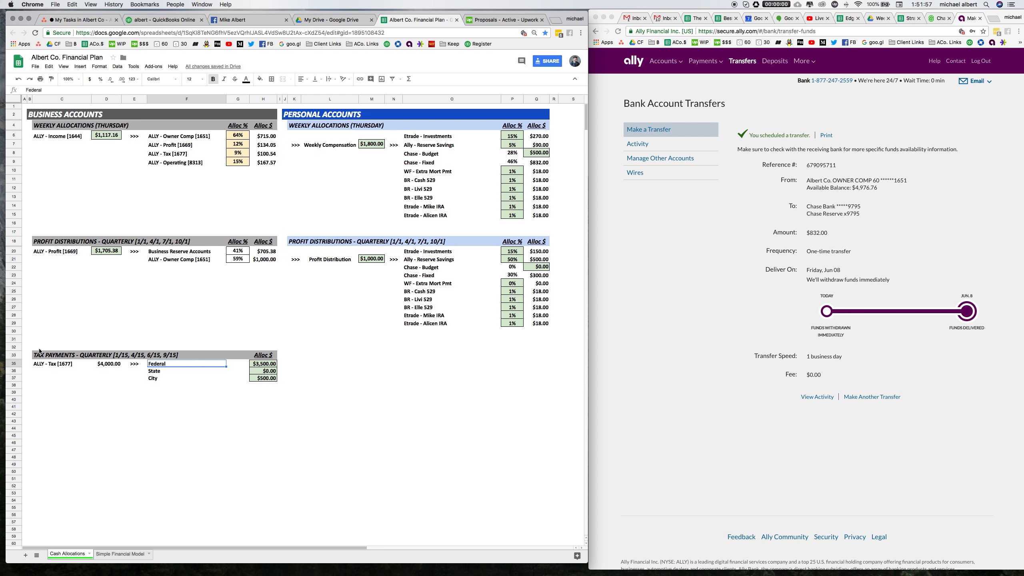
# Highlight the quarterly Tax Payments block and the business Weekly Allocations header to compare the sections.
pyautogui.moveTo(39, 354); pyautogui.dragTo(272, 392)
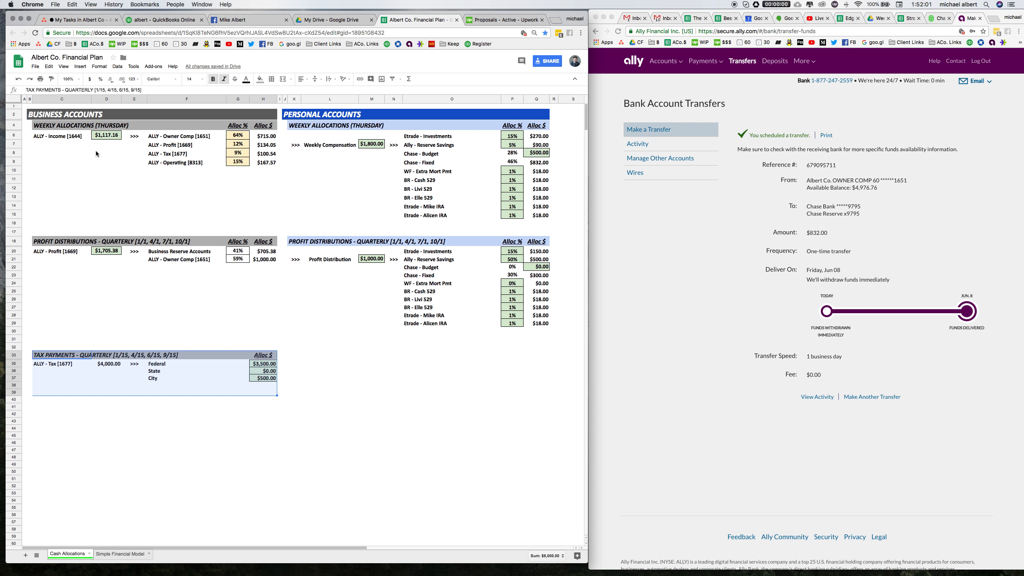
pyautogui.moveTo(42, 129); pyautogui.dragTo(275, 126)
pyautogui.click(181, 320)
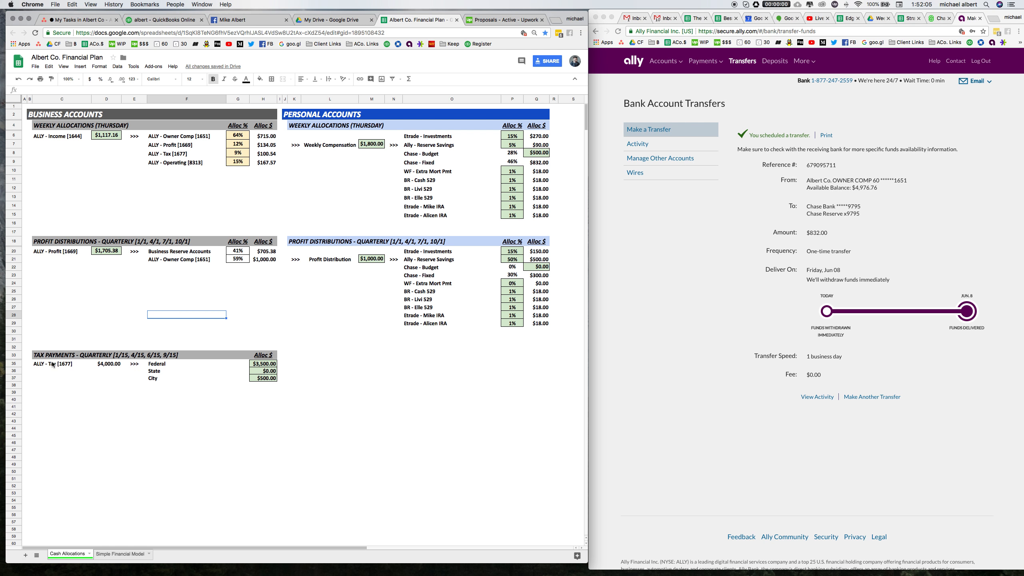
pyautogui.click(42, 353)
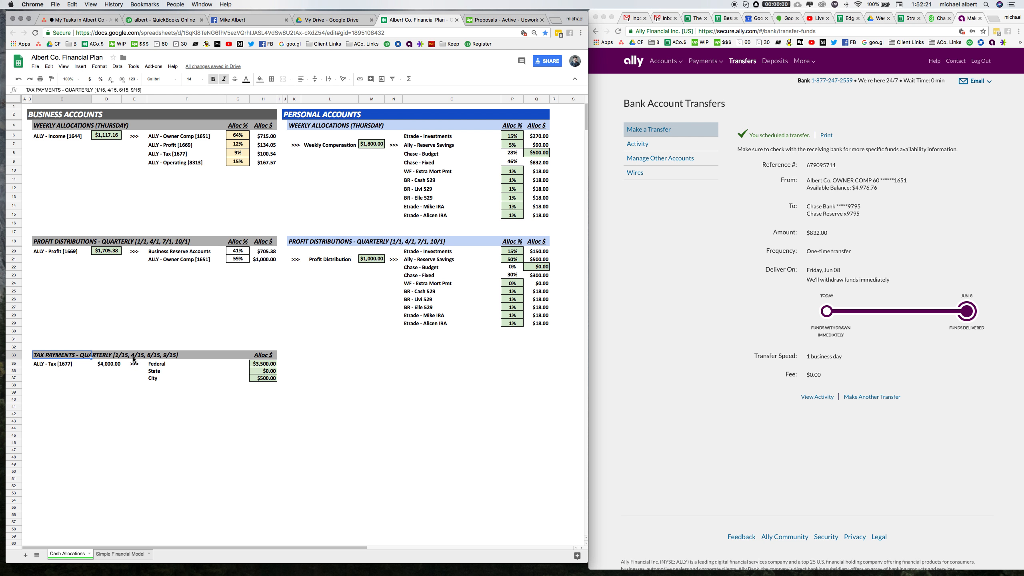
pyautogui.click(150, 356)
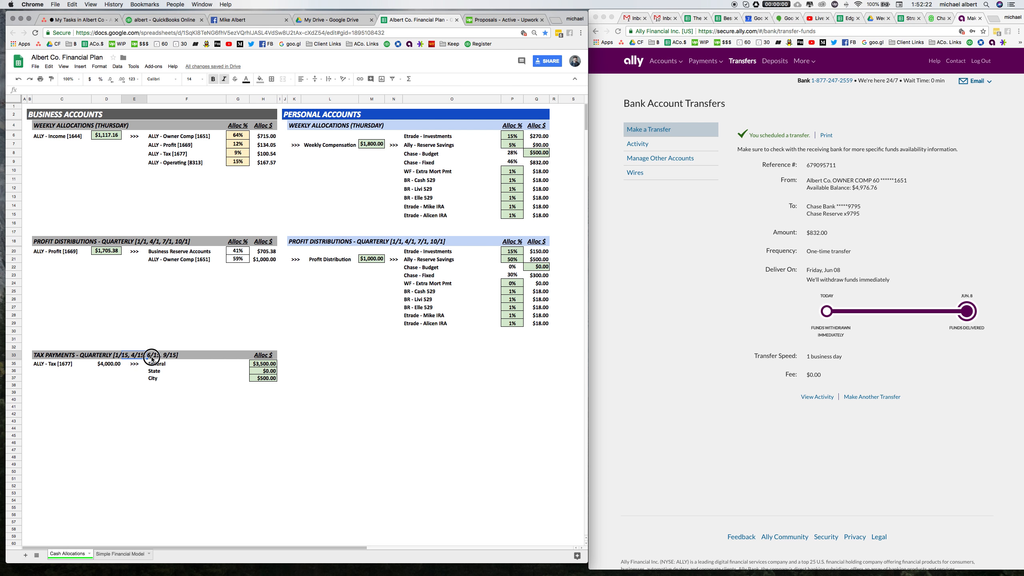
pyautogui.click(155, 320)
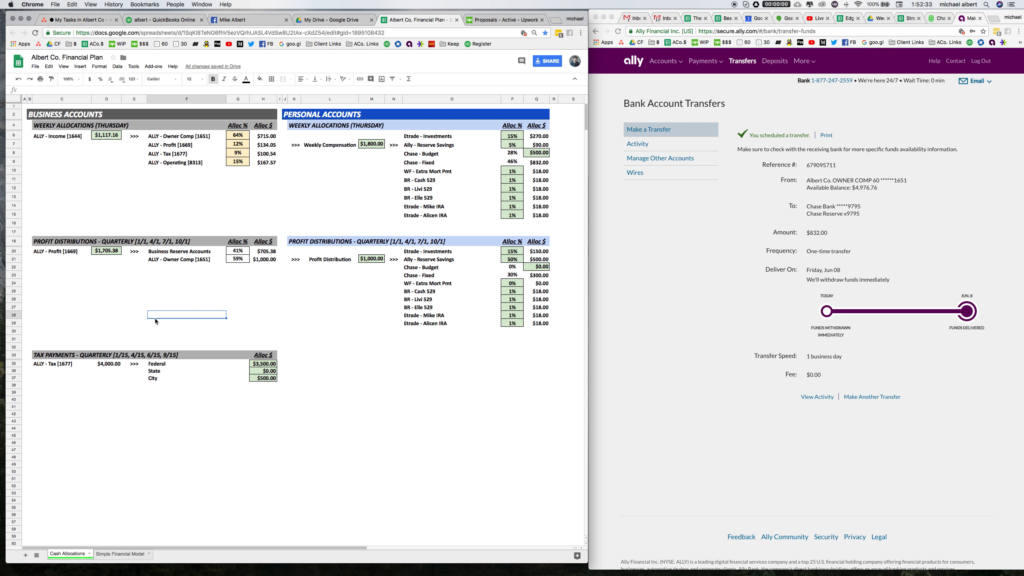
# Inspect the ALLY - Tax weekly allocation formula and the business Weekly Allocations header row.
pyautogui.click(181, 153)
pyautogui.click(272, 154)
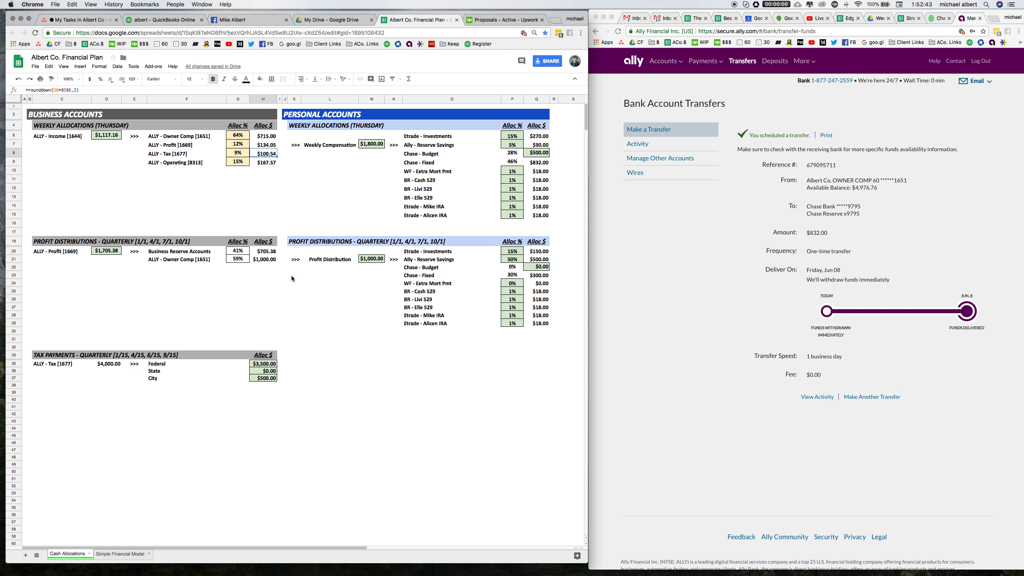
pyautogui.click(275, 322)
pyautogui.moveTo(265, 301); pyautogui.dragTo(270, 318)
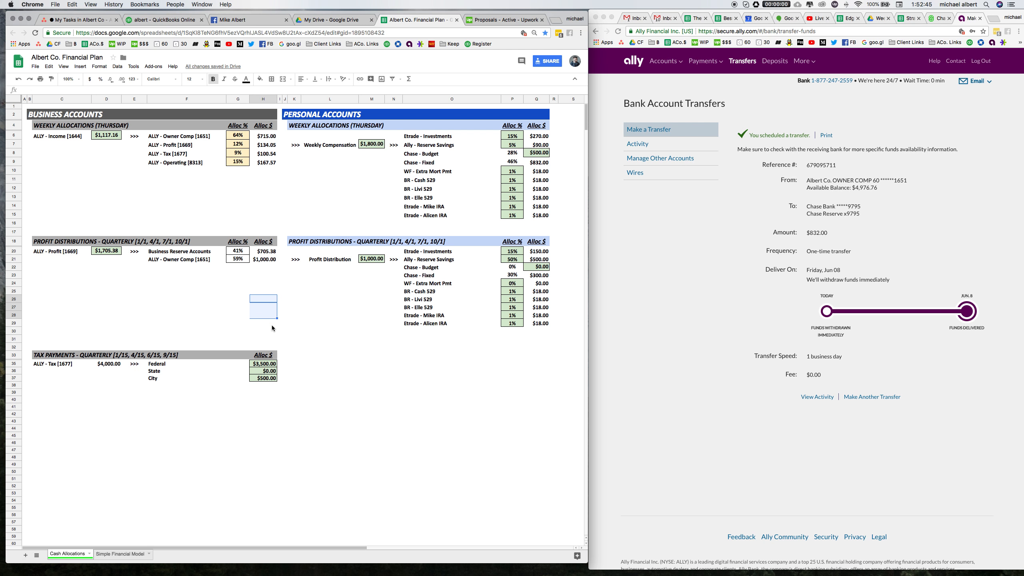
pyautogui.click(272, 325)
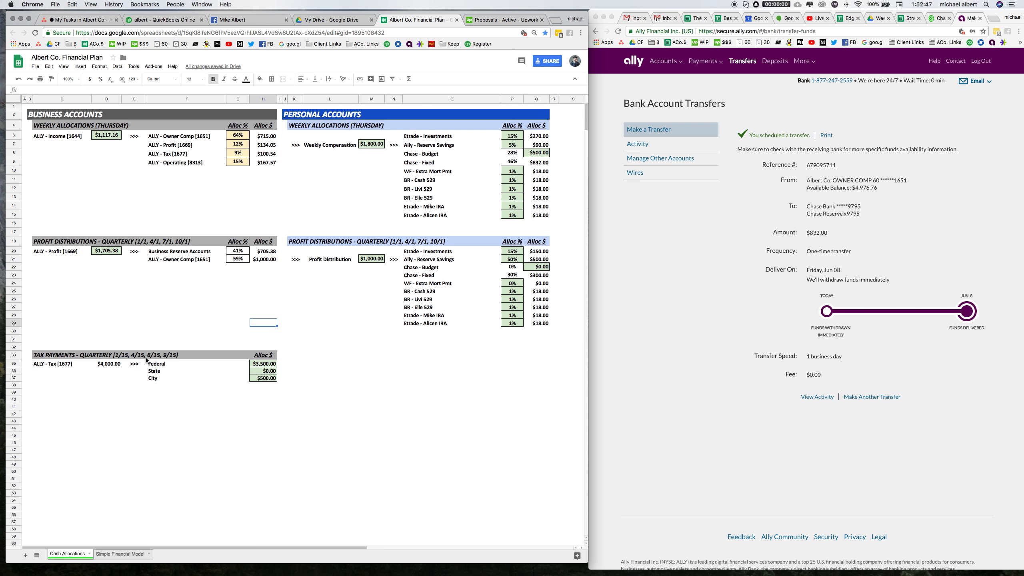
pyautogui.moveTo(34, 126); pyautogui.dragTo(266, 130)
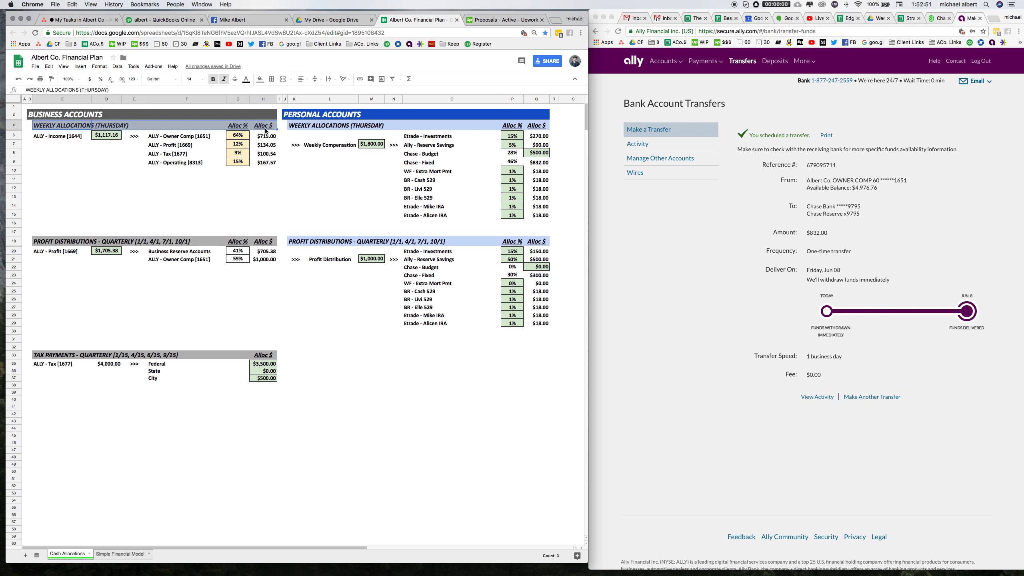